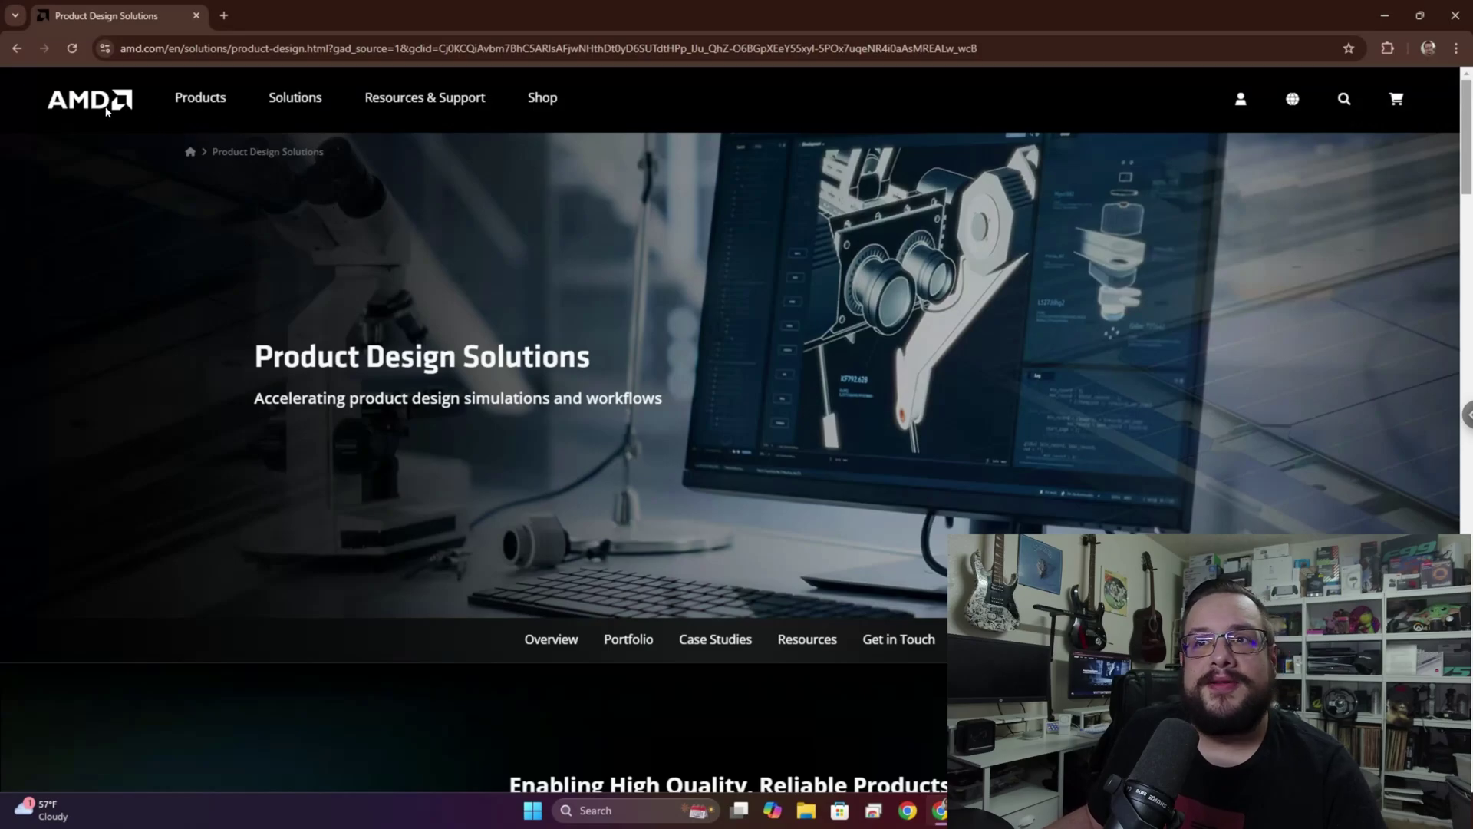
# Step: Go to AMD's Drivers and Support page from the Resources & Support menu
pyautogui.click(432, 100)
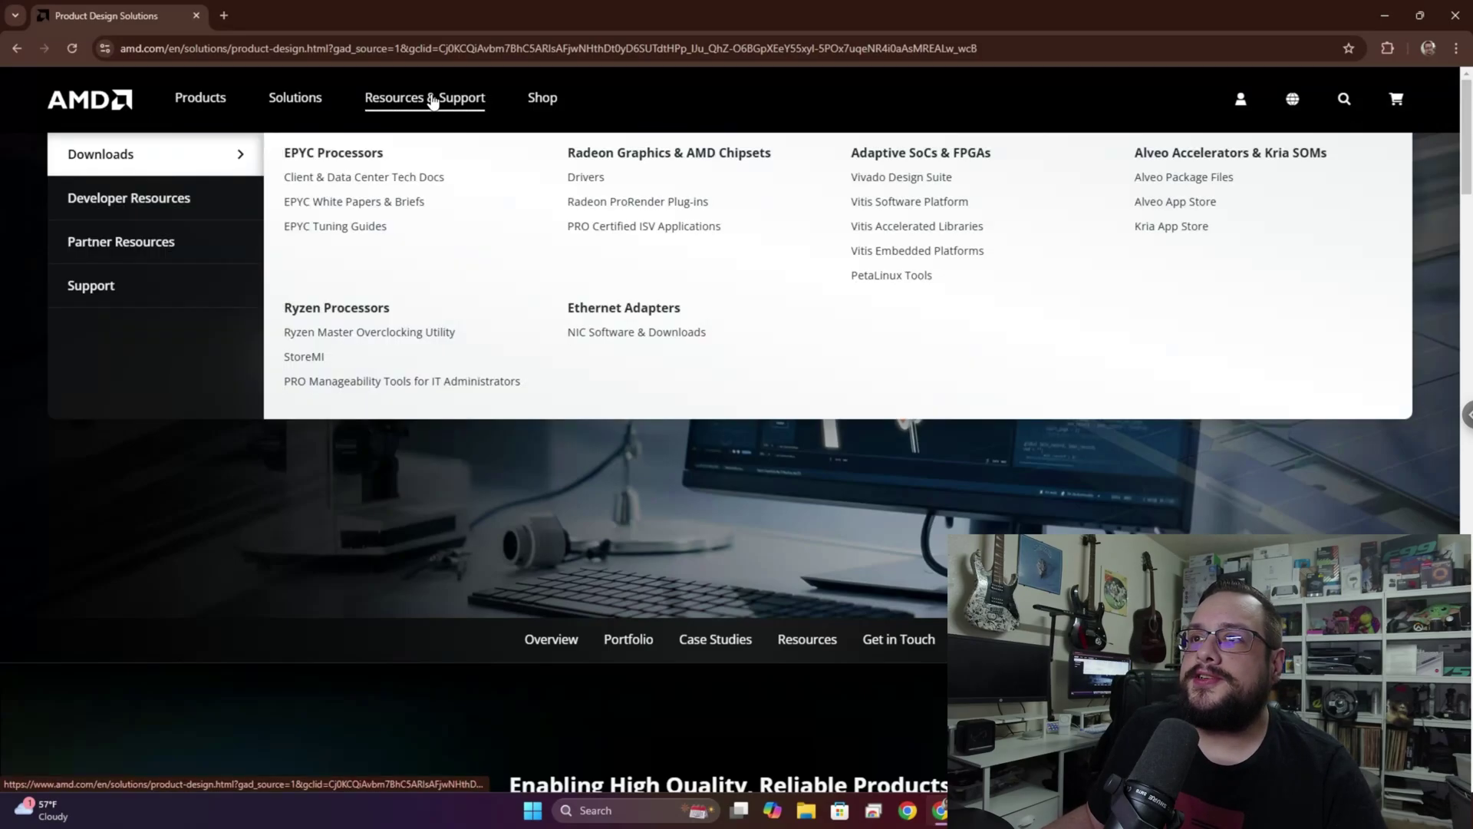
pyautogui.click(588, 179)
pyautogui.scroll(-2, 641, 421)
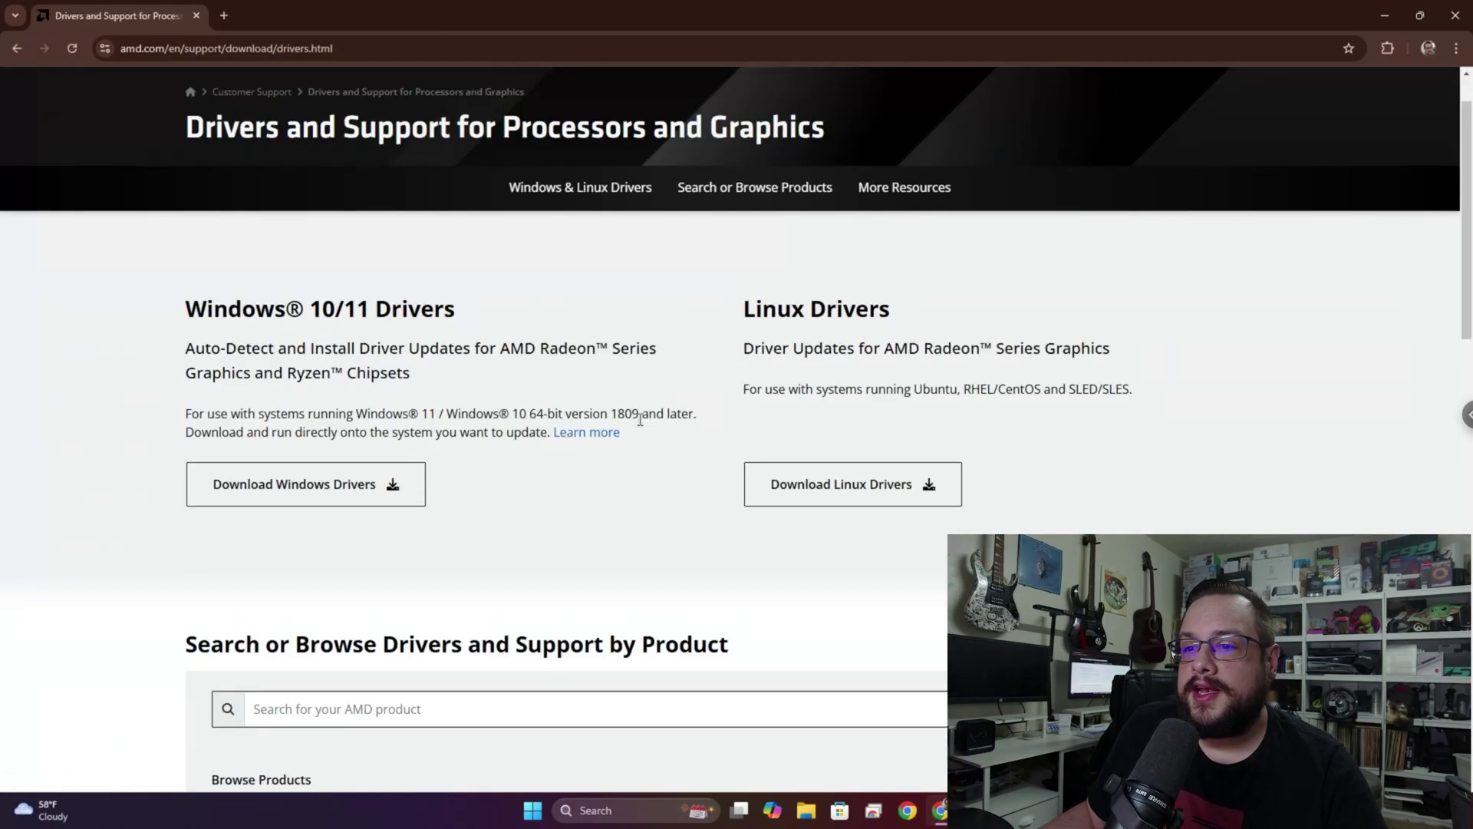
pyautogui.scroll(-6, 641, 422)
pyautogui.scroll(3, 606, 421)
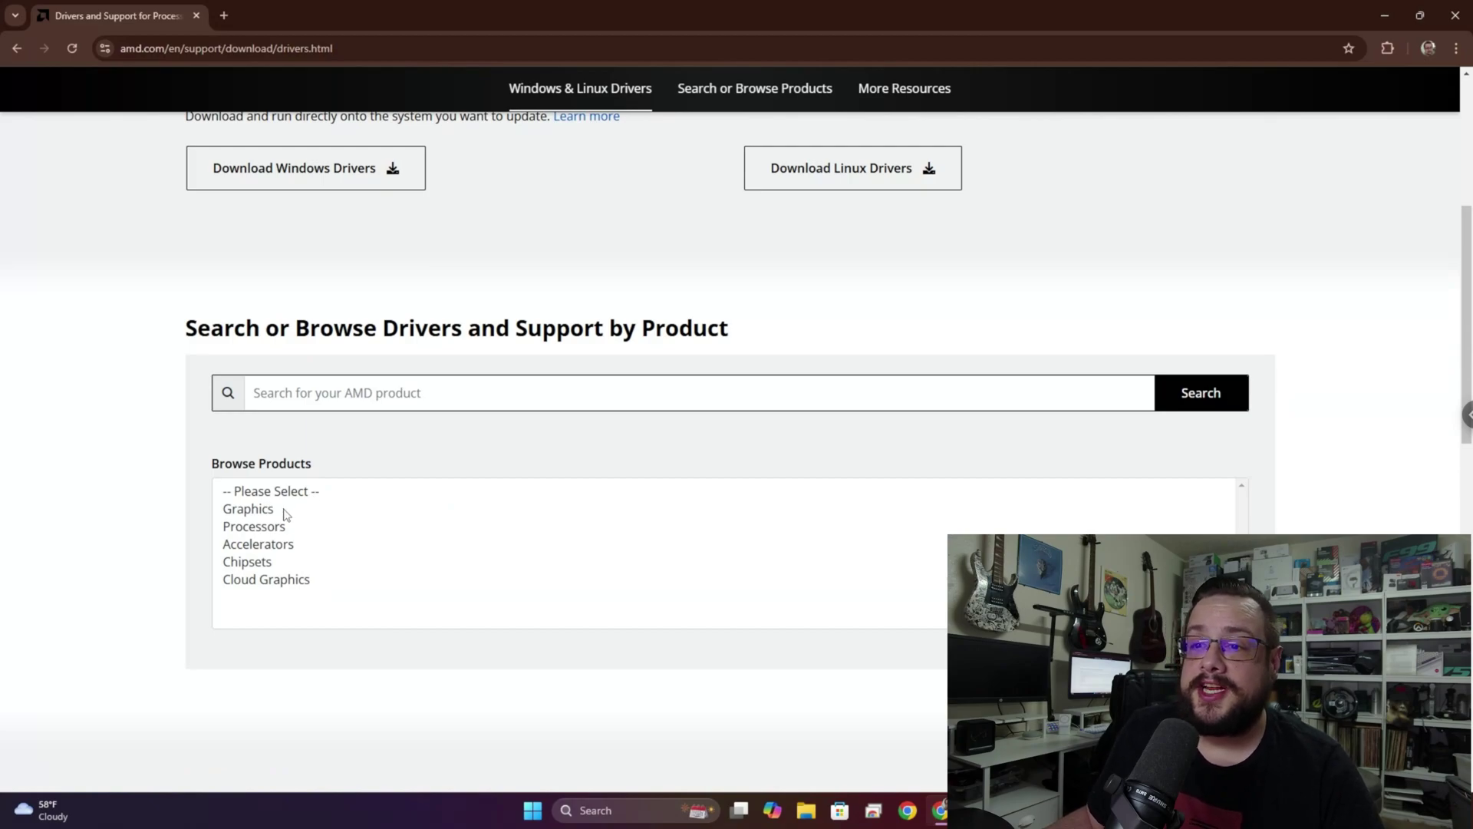
# Step: Select Graphics, Radeon RX, Radeon RX 5000 Series and AMD Radeon RX 5600 XT as the product
pyautogui.click(284, 512)
pyautogui.click(338, 584)
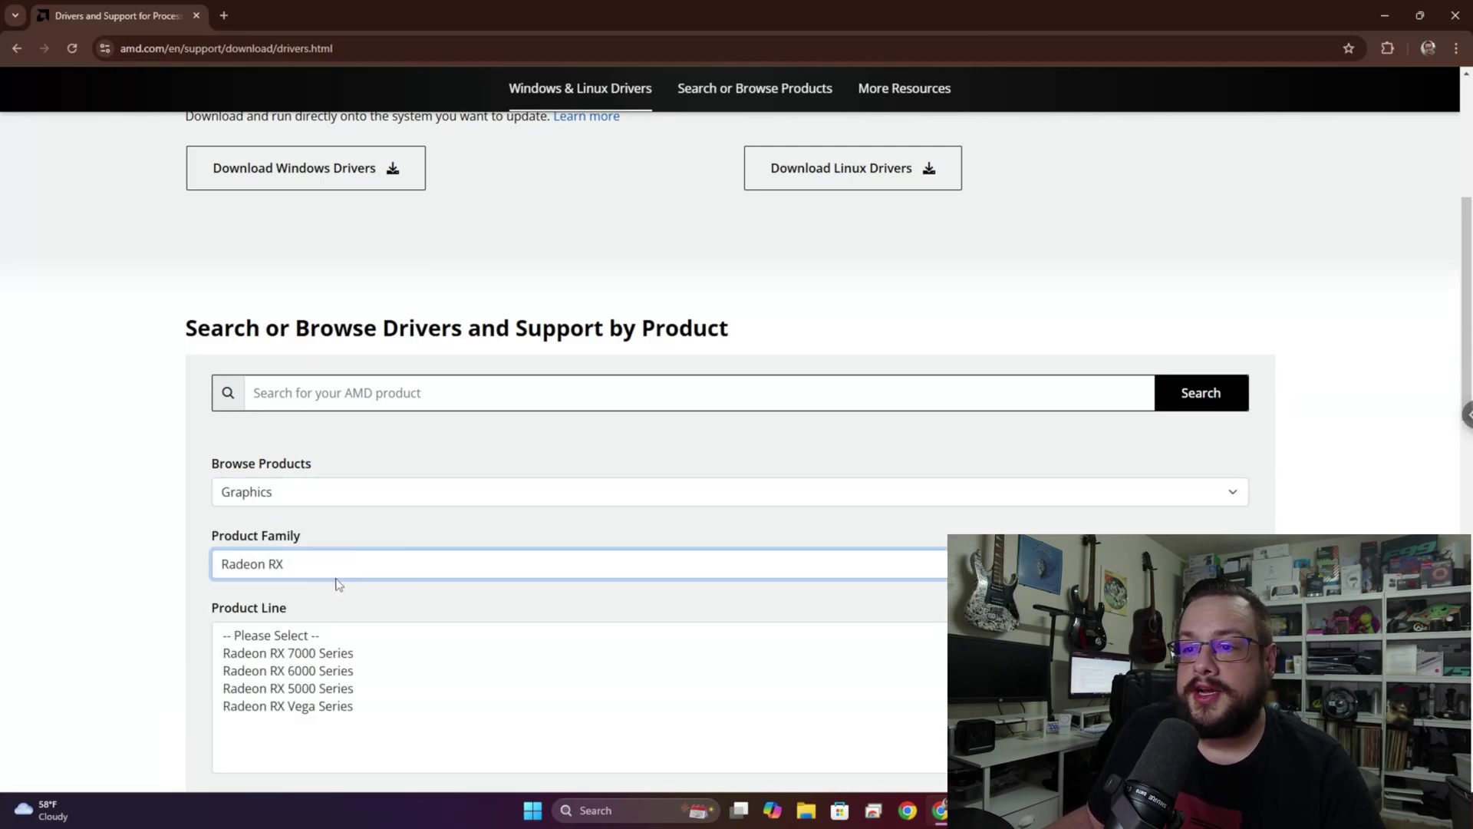
pyautogui.click(315, 688)
pyautogui.scroll(-2, 388, 635)
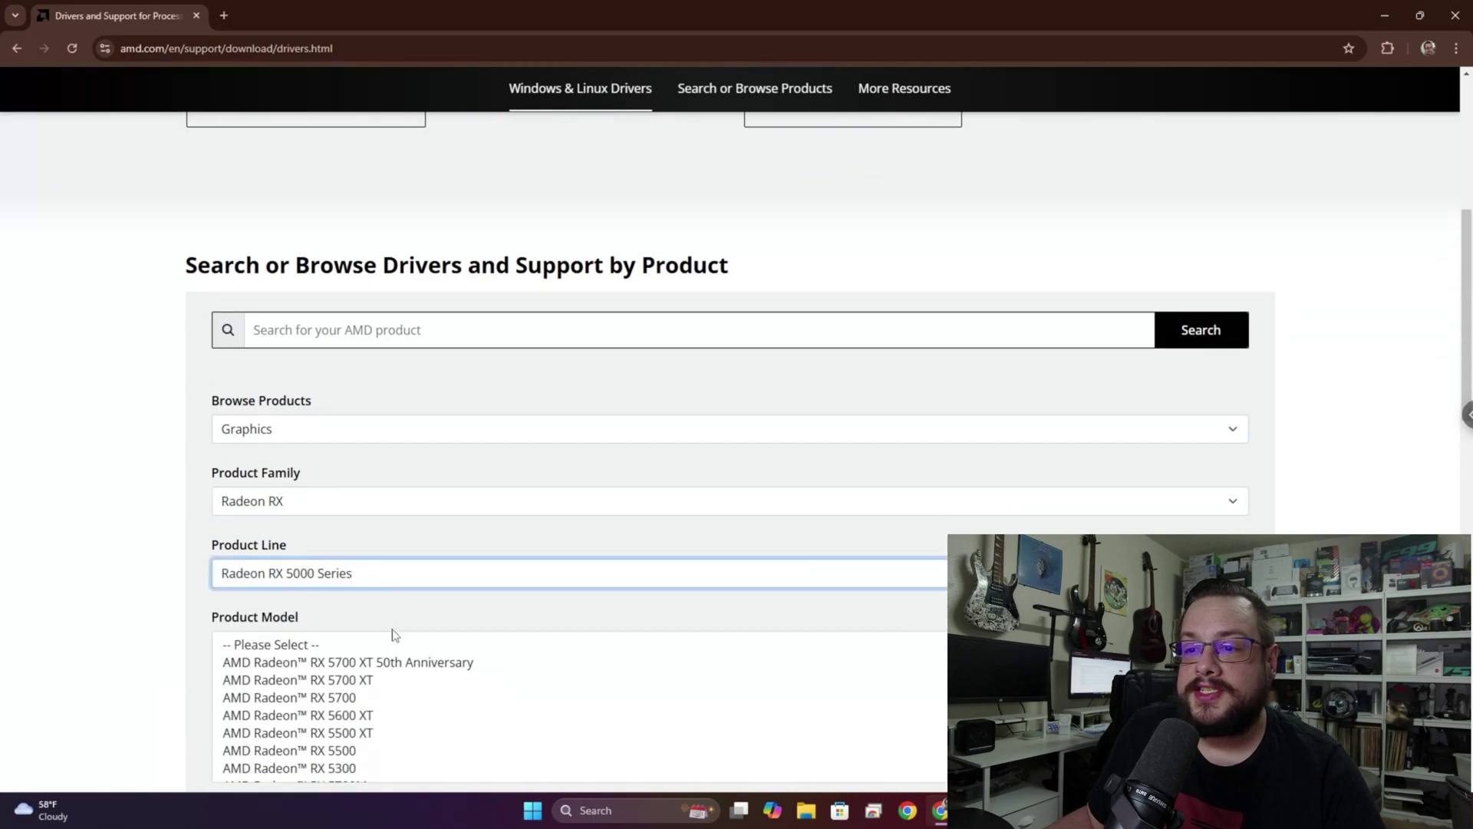
pyautogui.scroll(-1, 376, 654)
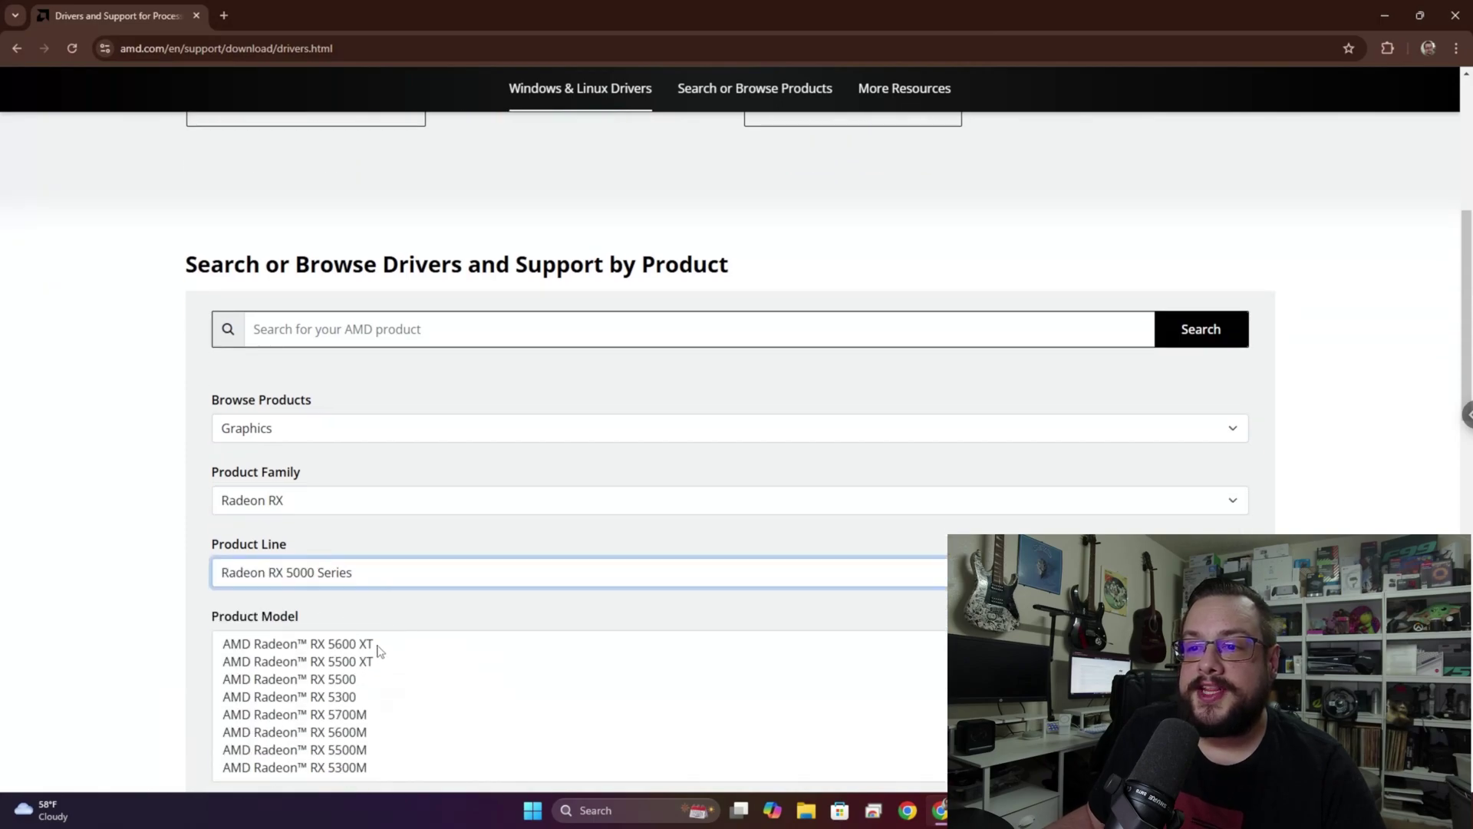
pyautogui.click(378, 644)
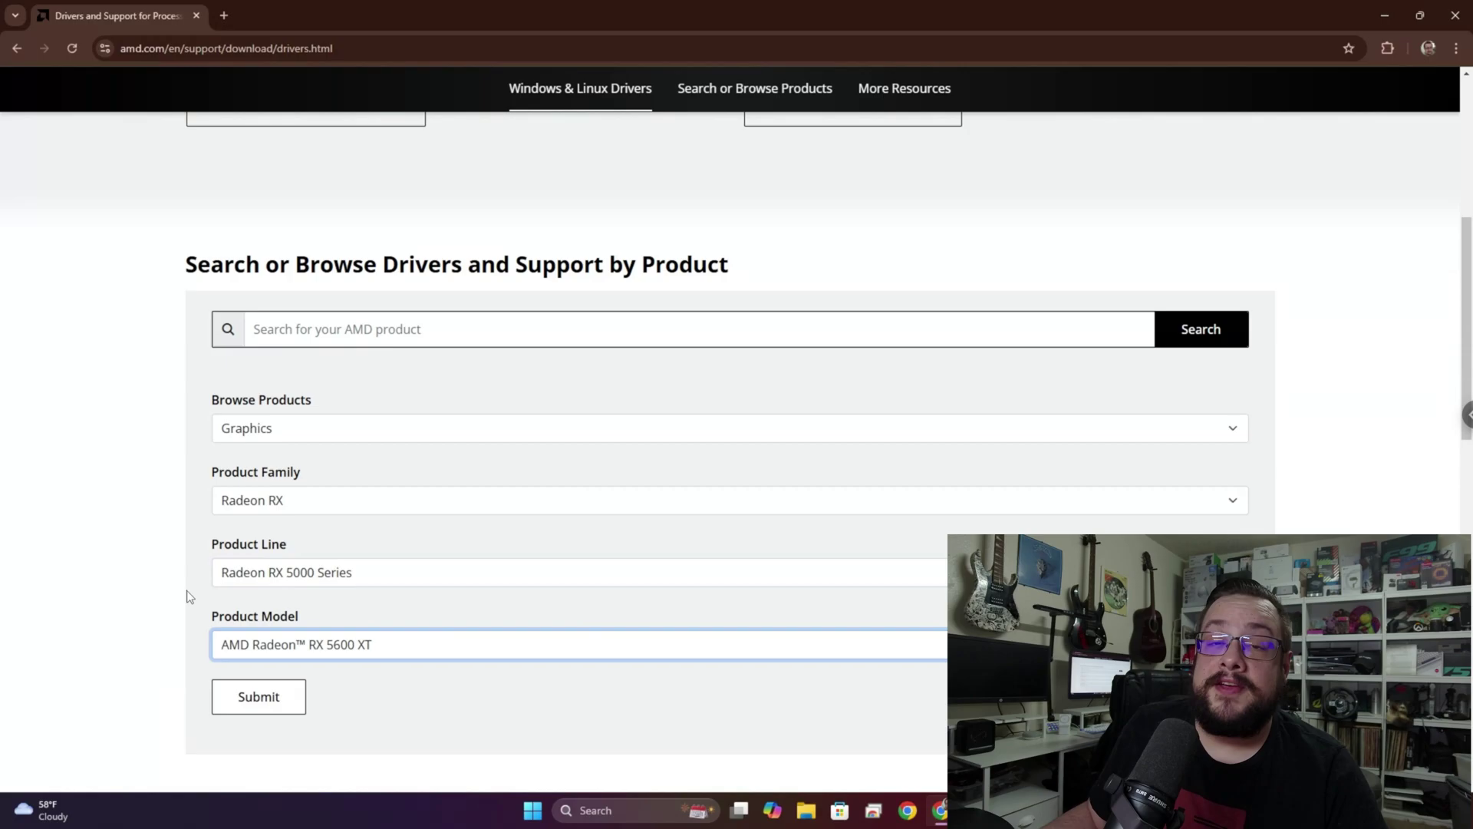
pyautogui.scroll(4, 185, 584)
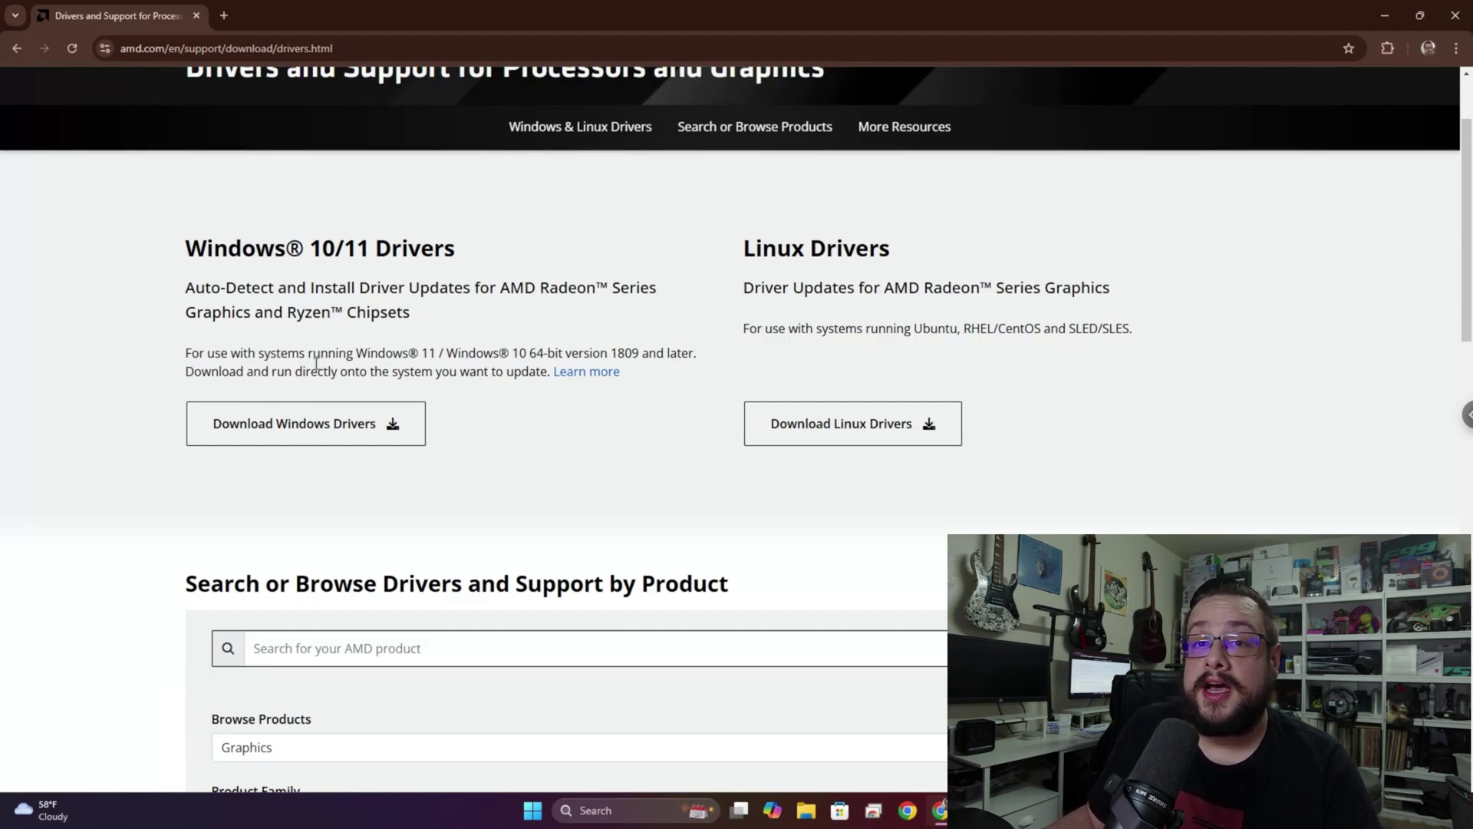
# Step: Download the Windows driver installer, run it, and approve the User Account Control prompt
pyautogui.click(295, 433)
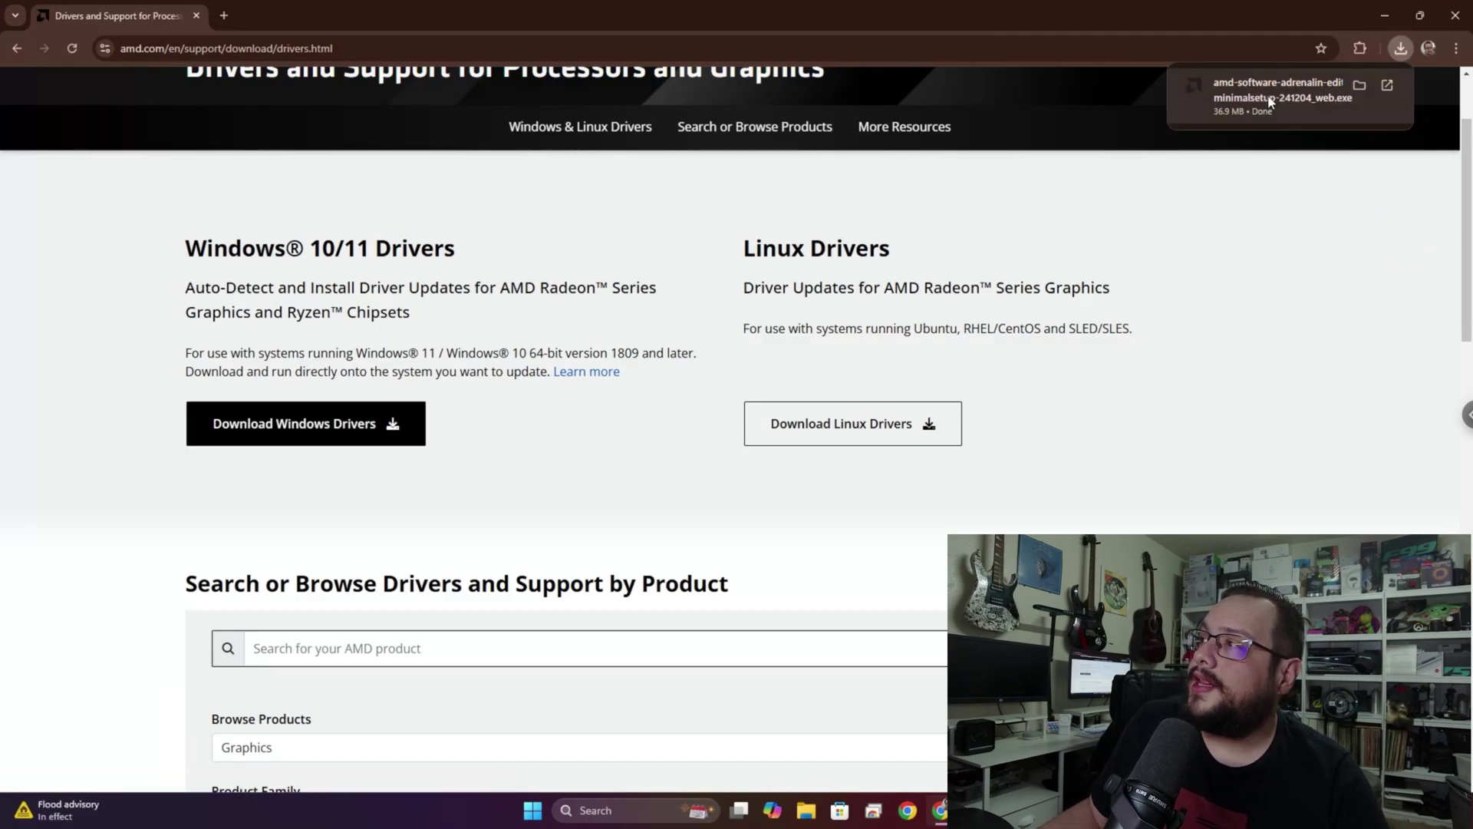
pyautogui.click(1268, 95)
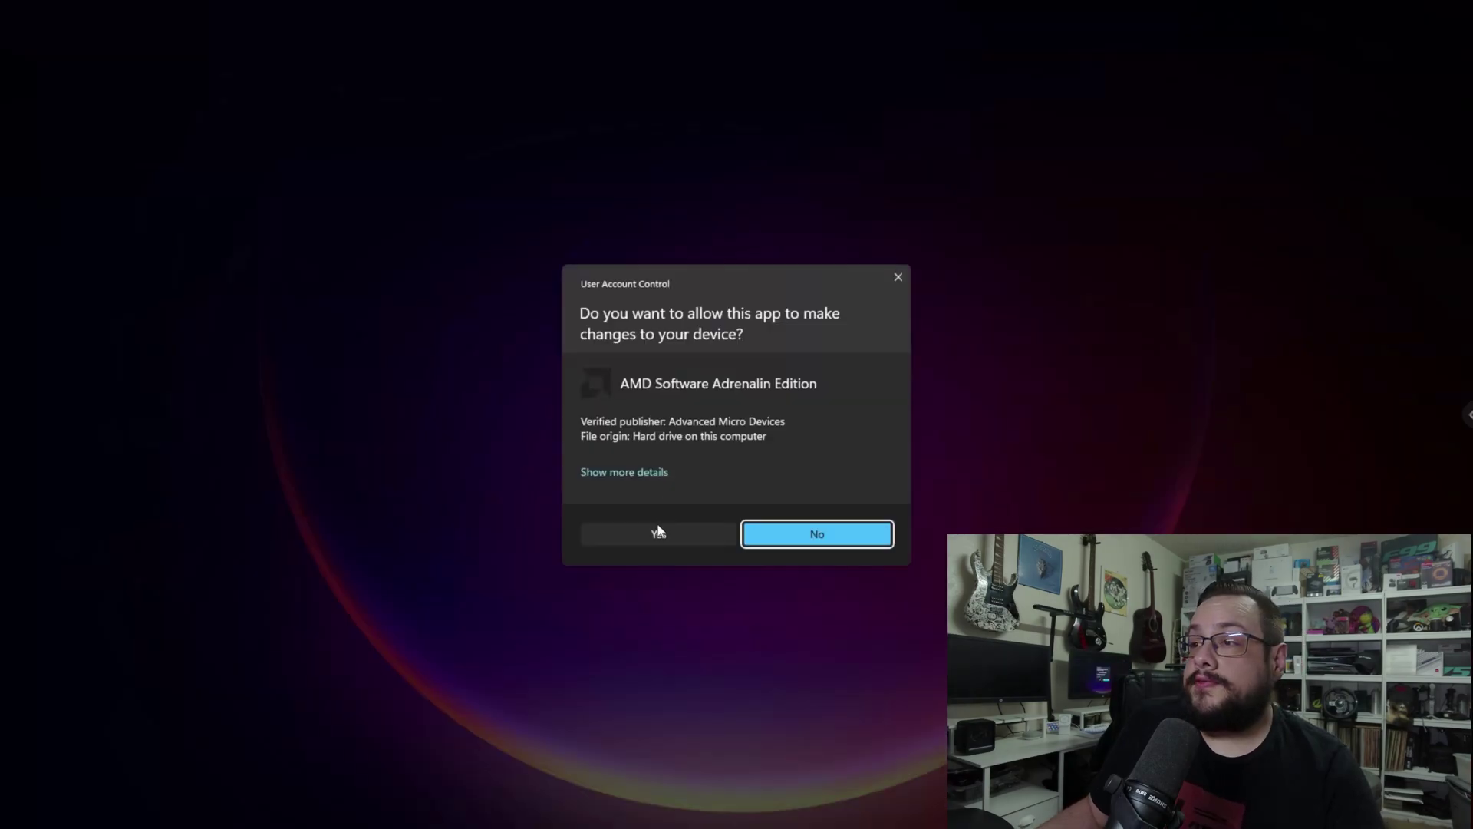
pyautogui.click(658, 535)
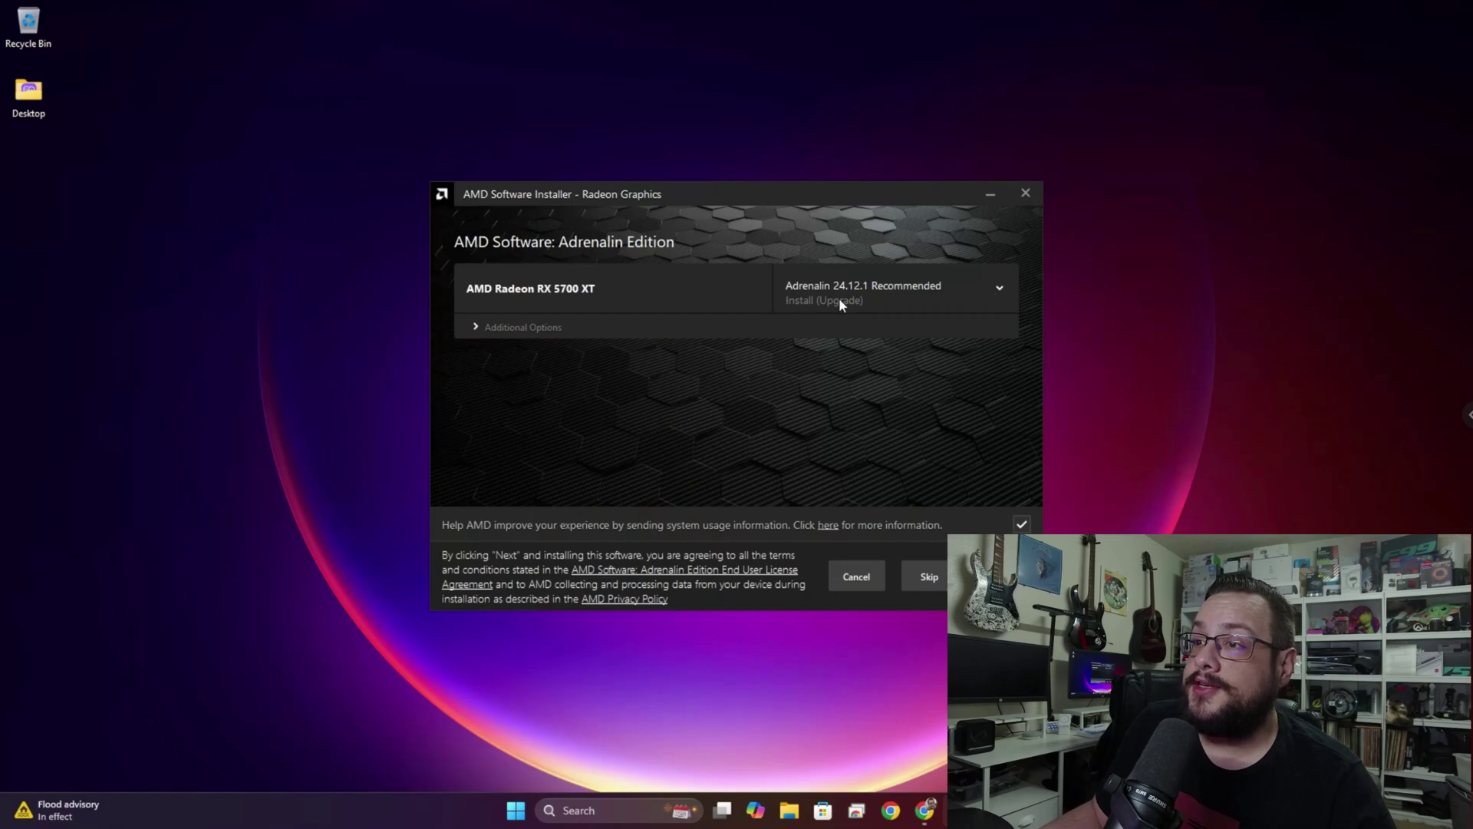
# Step: Expand Additional Options and keep the install type on Full Install
pyautogui.click(477, 330)
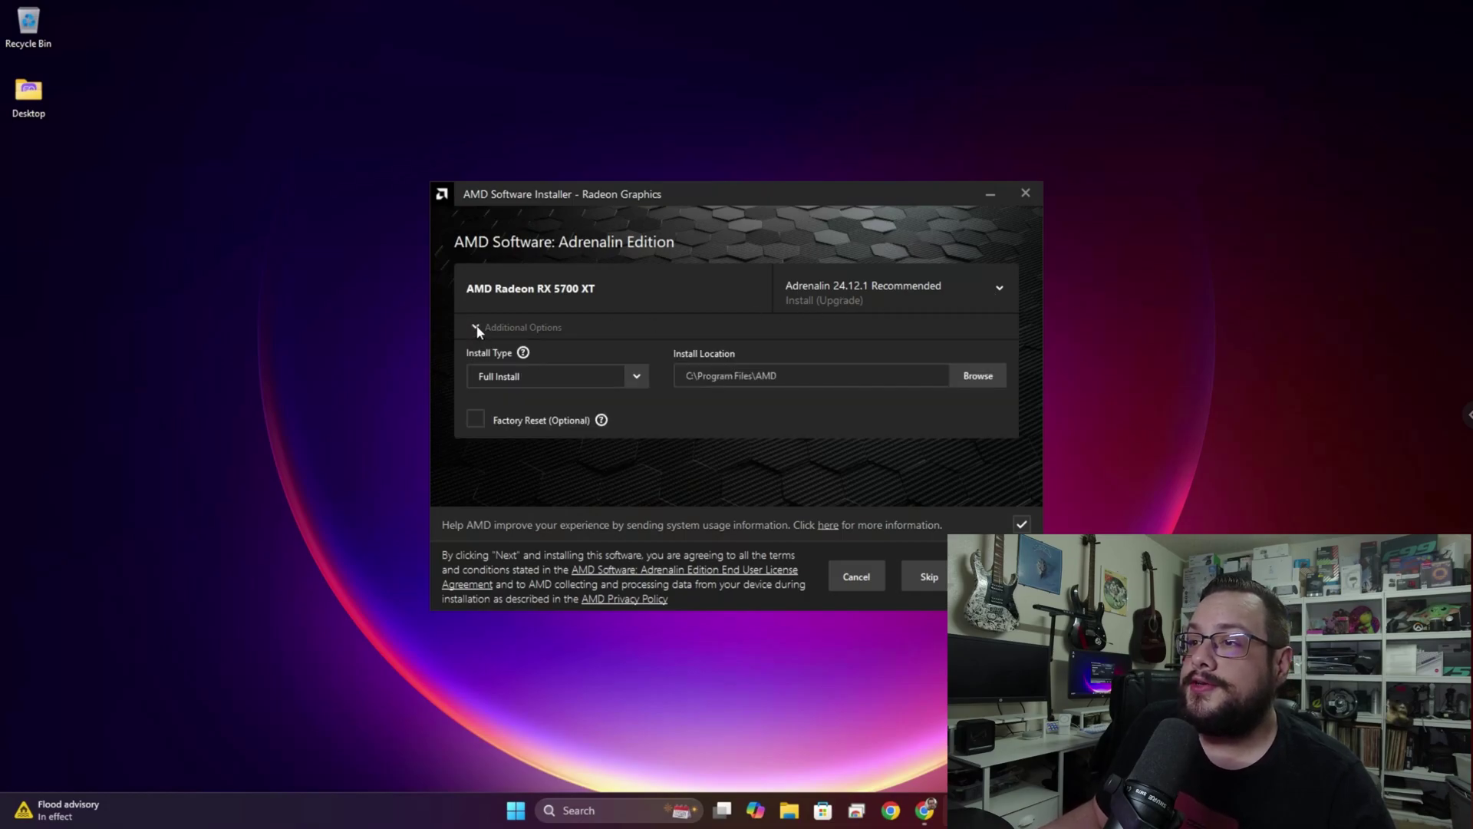
pyautogui.click(636, 375)
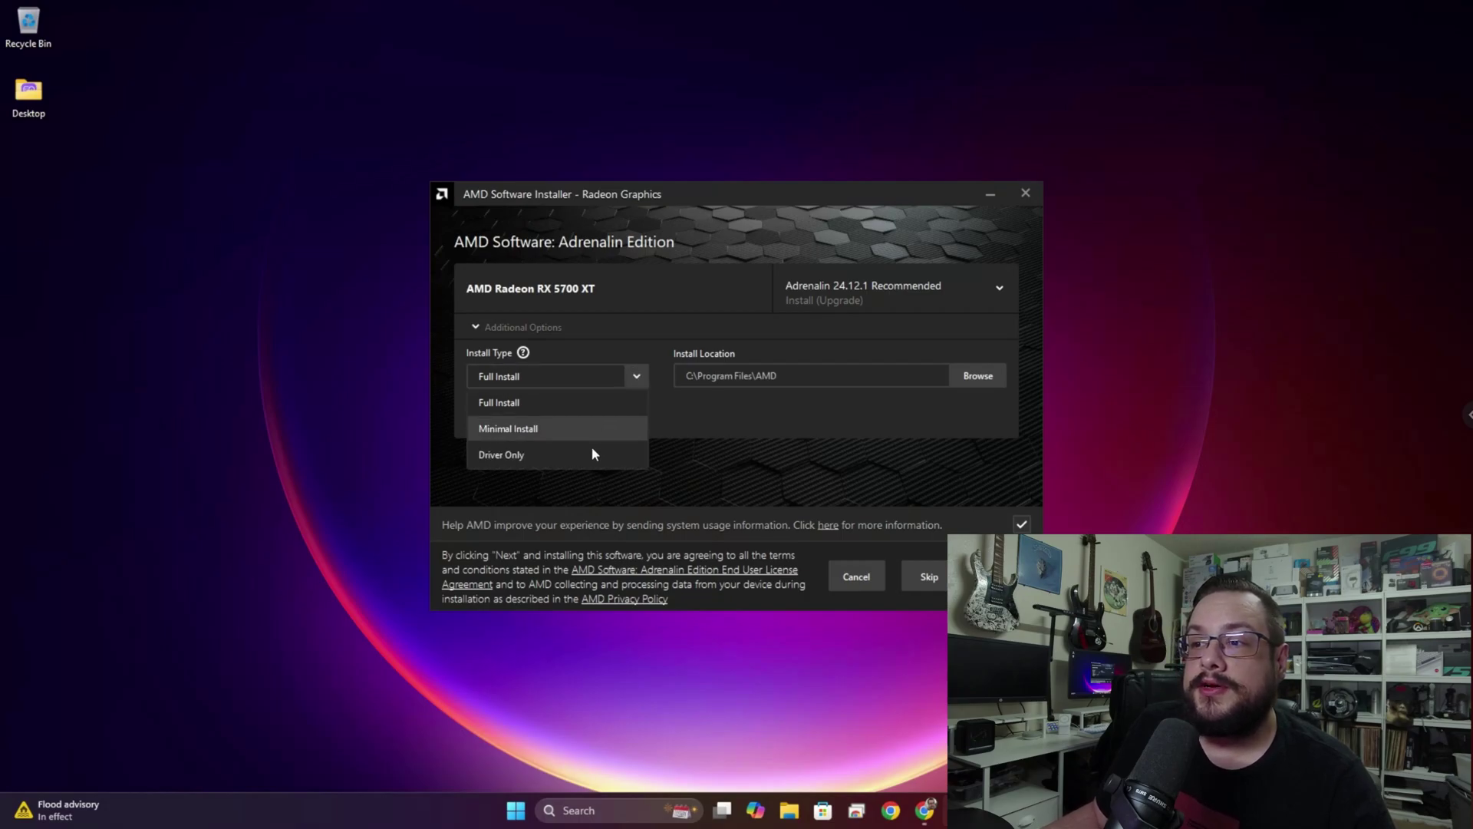
pyautogui.click(596, 401)
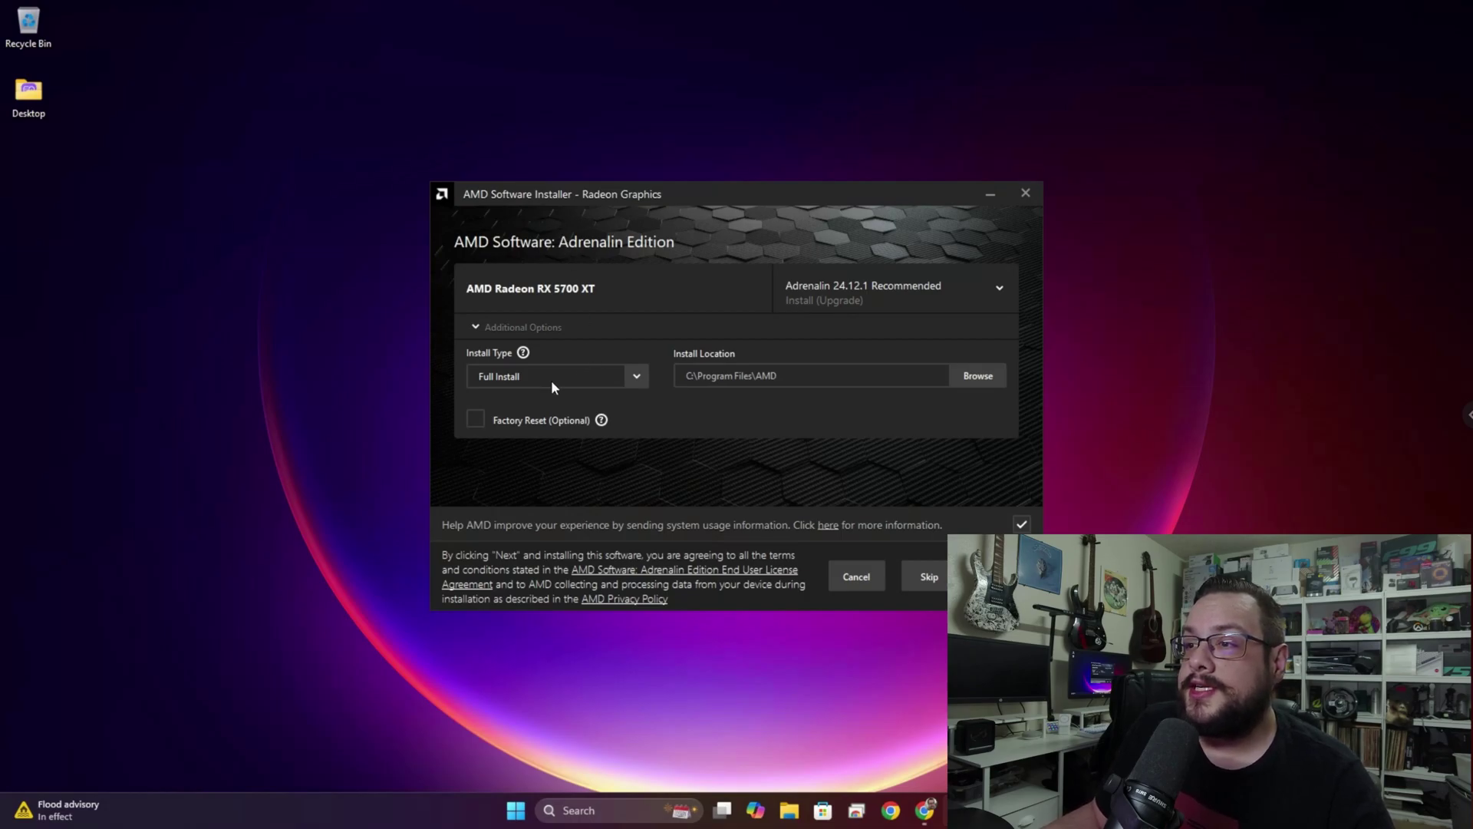
pyautogui.click(630, 376)
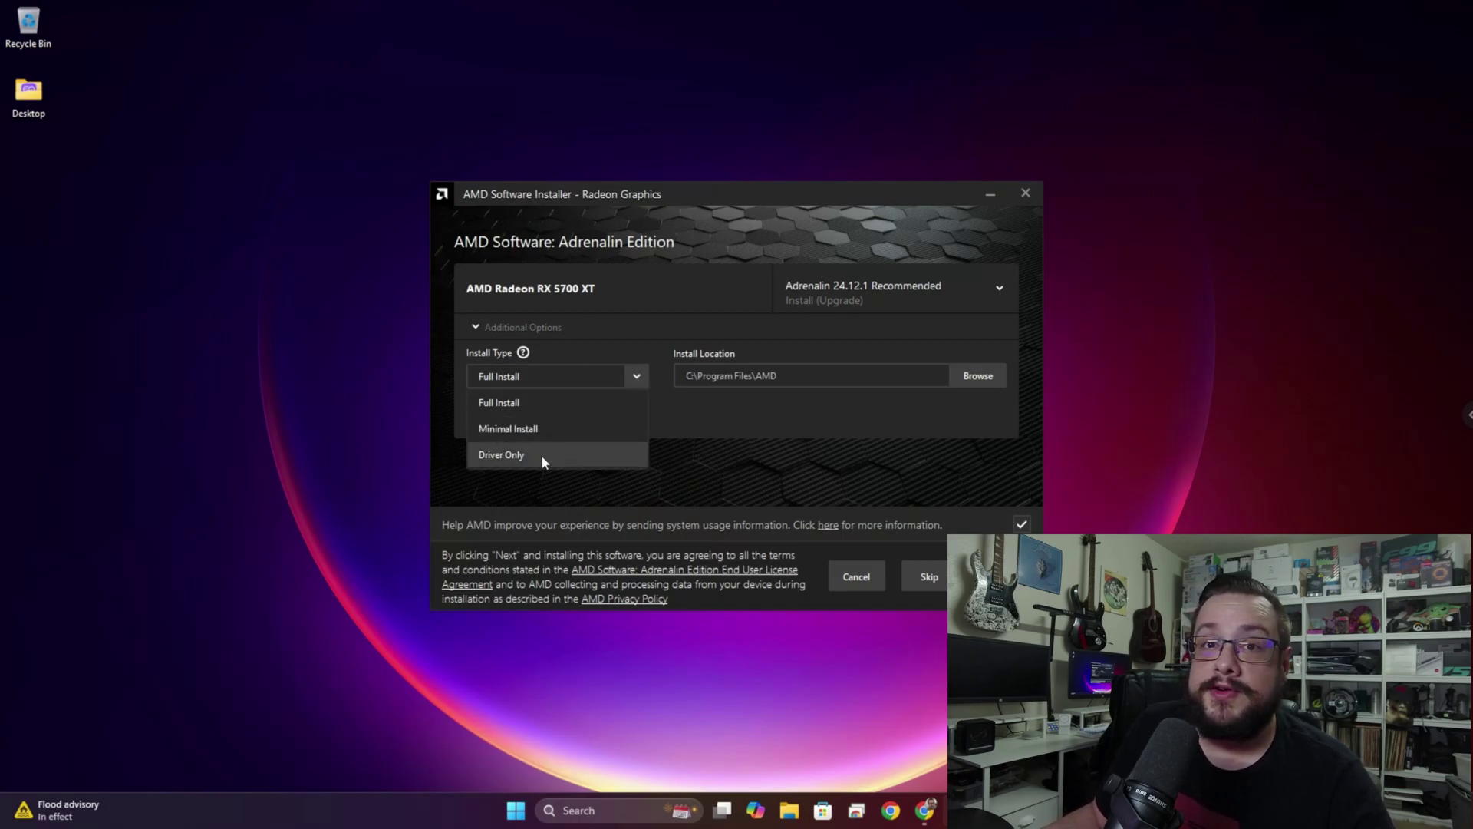
pyautogui.click(749, 449)
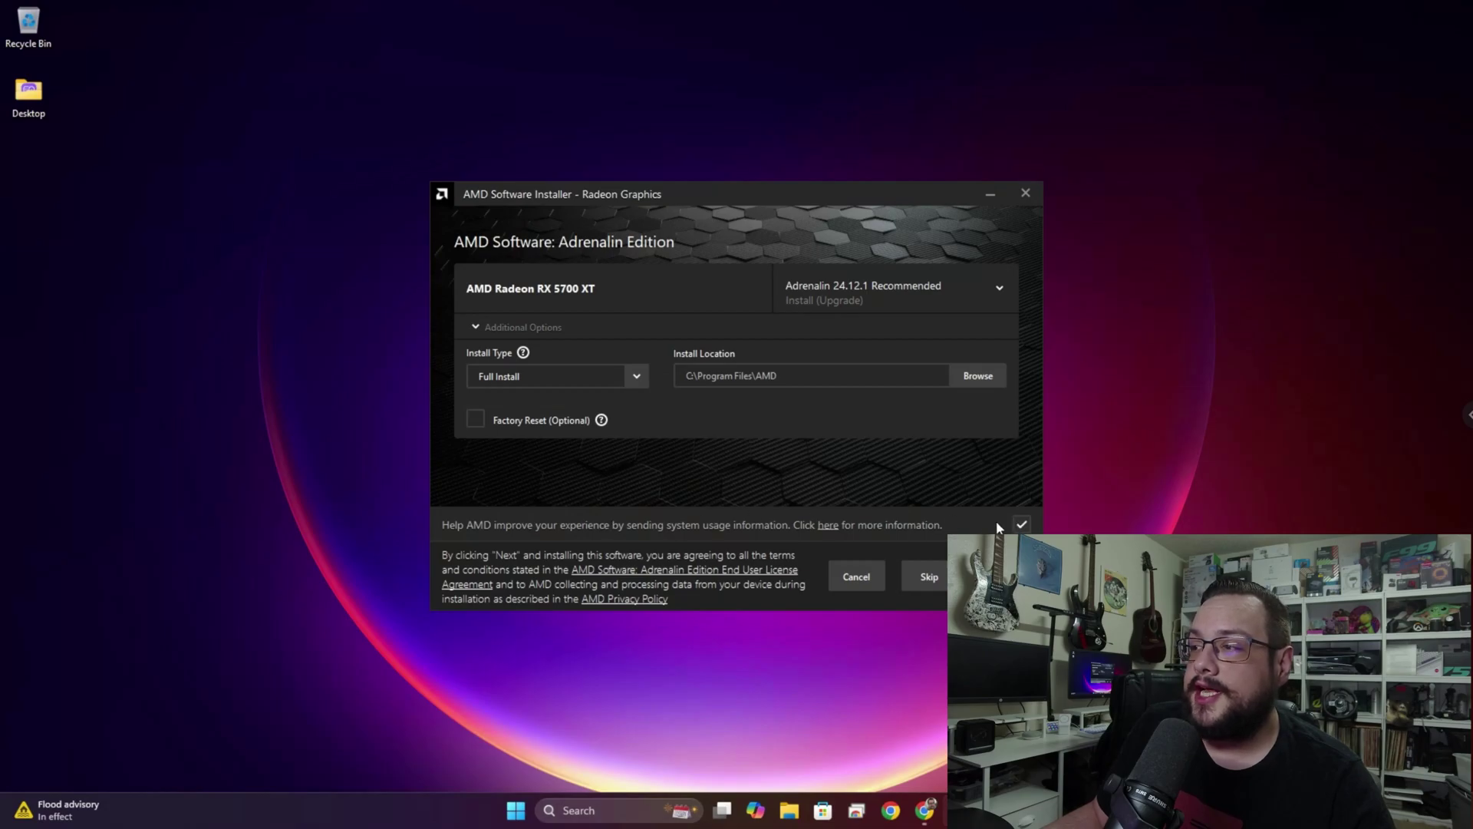
# Step: Continue to AMD Tools, keeping AMD Privacy View on Do Not Install (Skip)
pyautogui.click(990, 577)
pyautogui.click(999, 290)
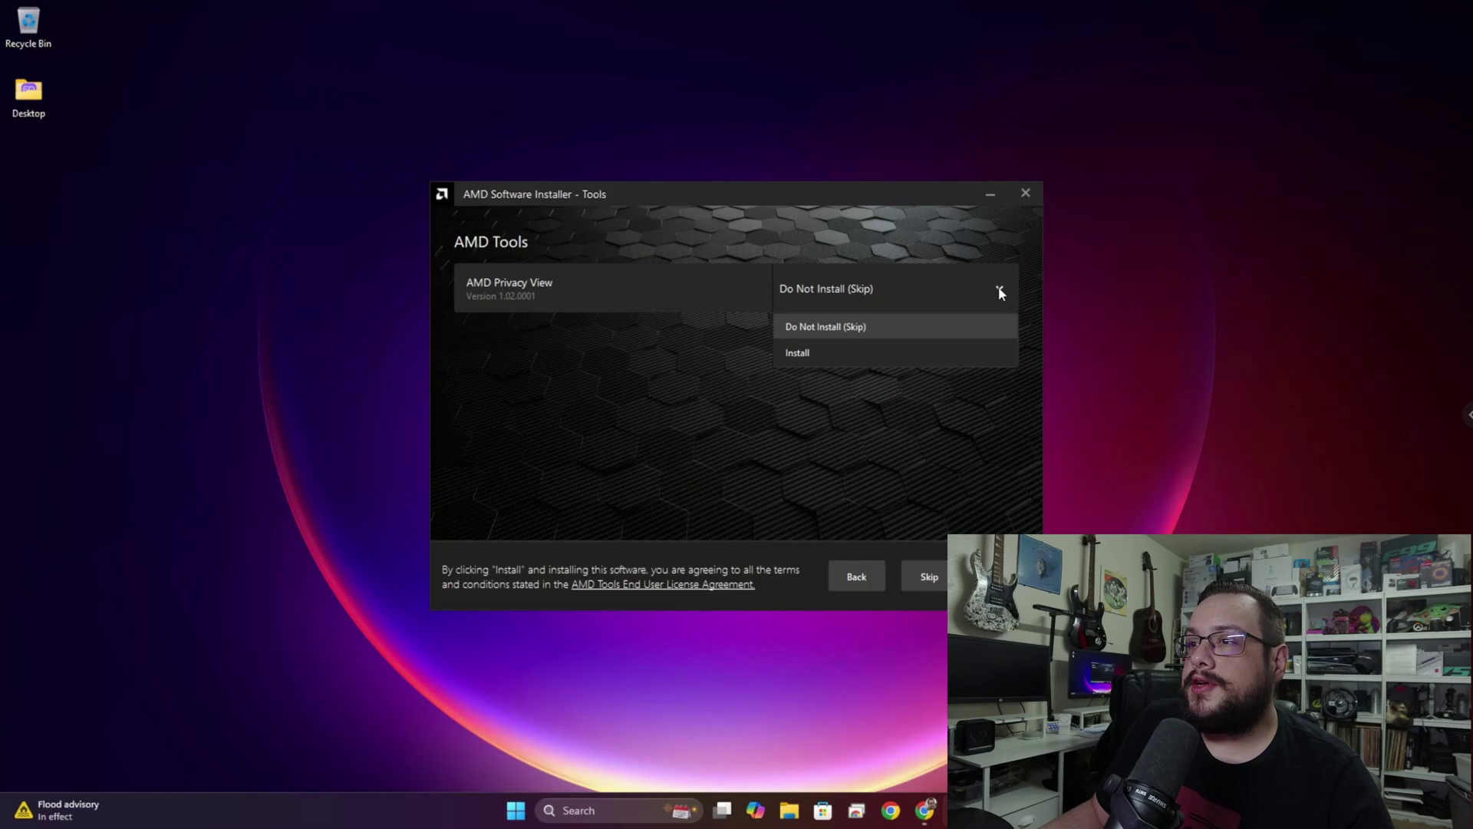
pyautogui.click(925, 290)
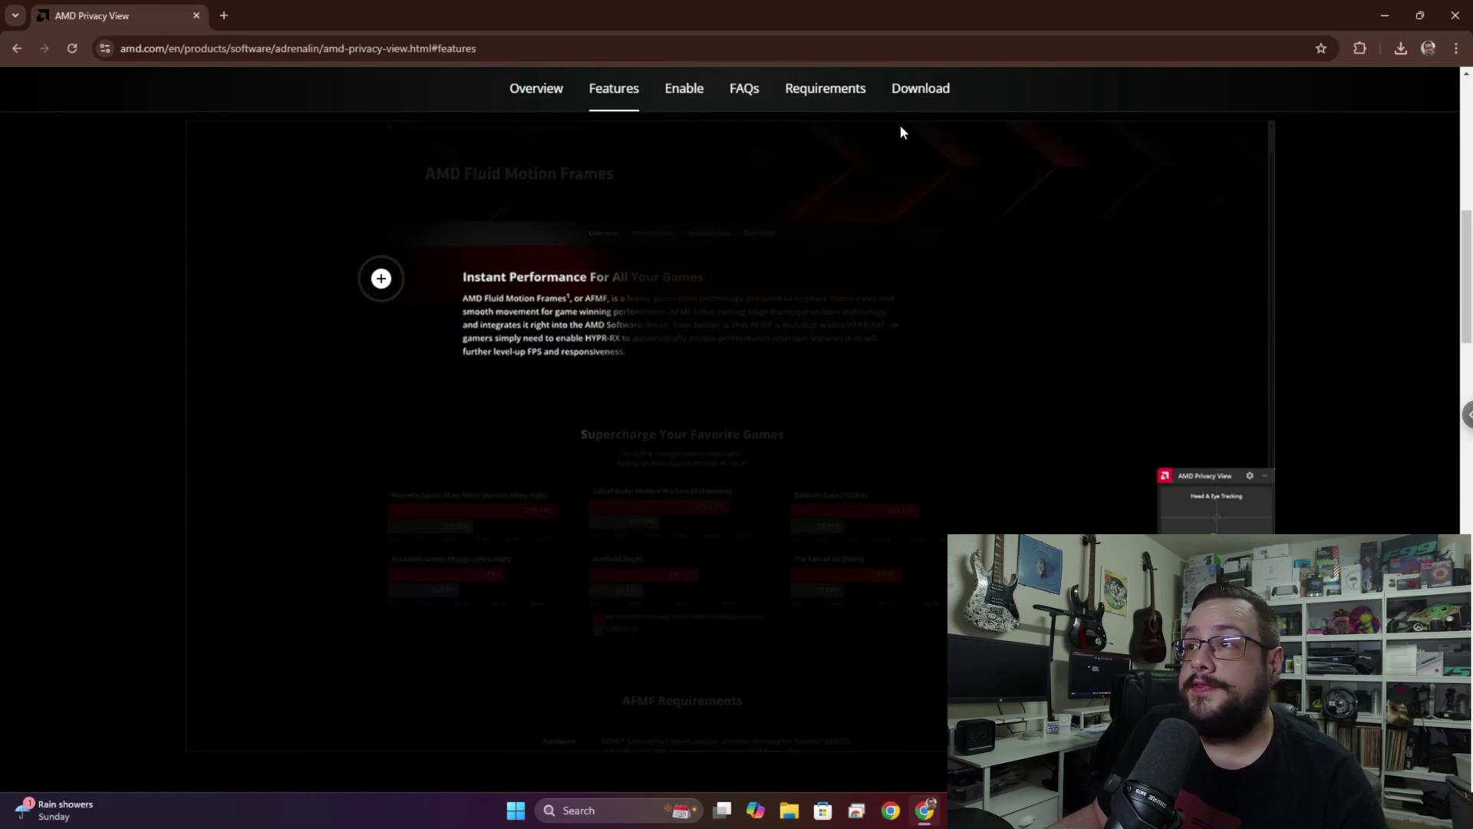
pyautogui.click(1385, 15)
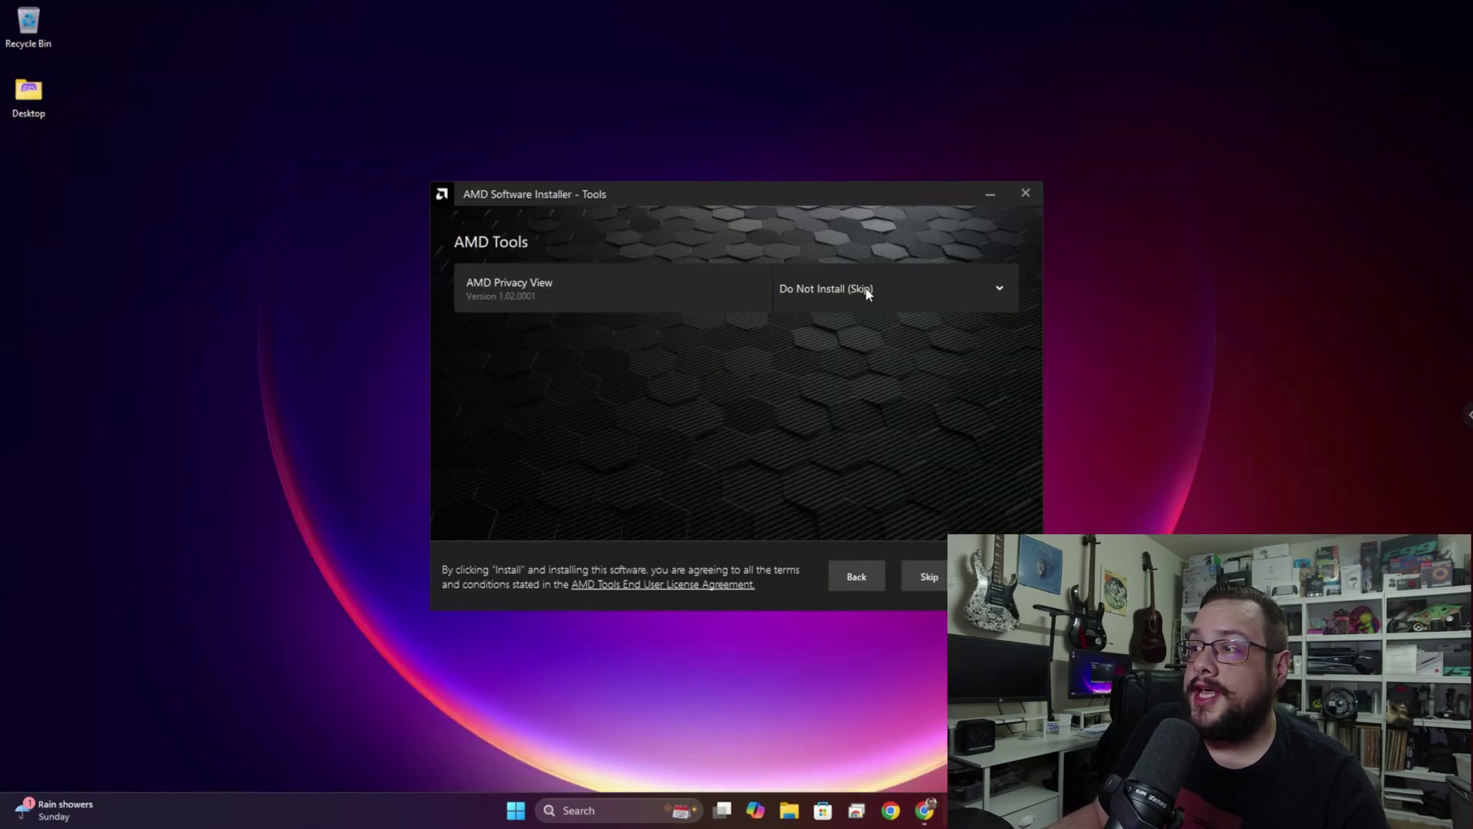
pyautogui.click(999, 288)
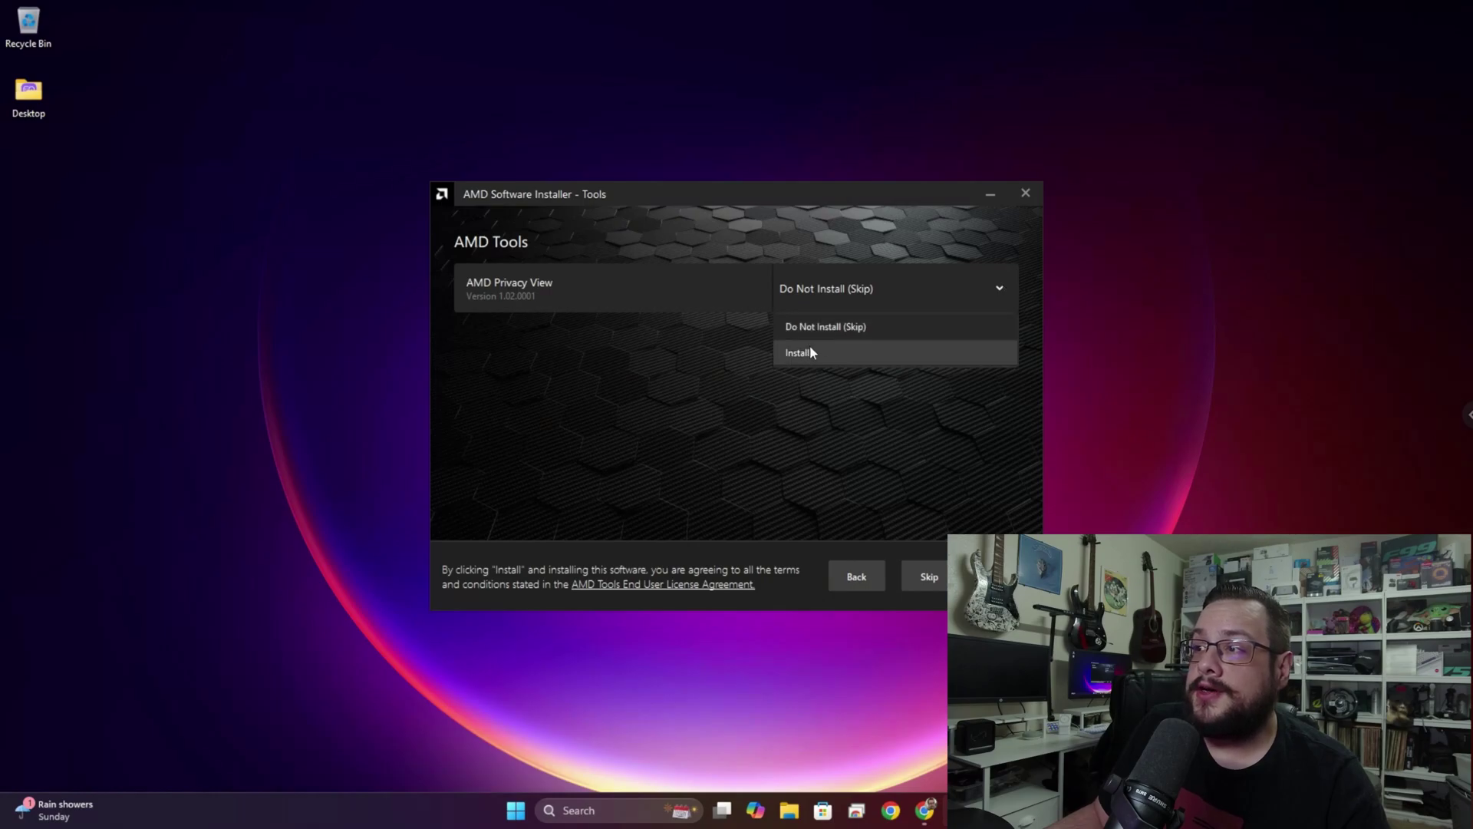
pyautogui.click(825, 326)
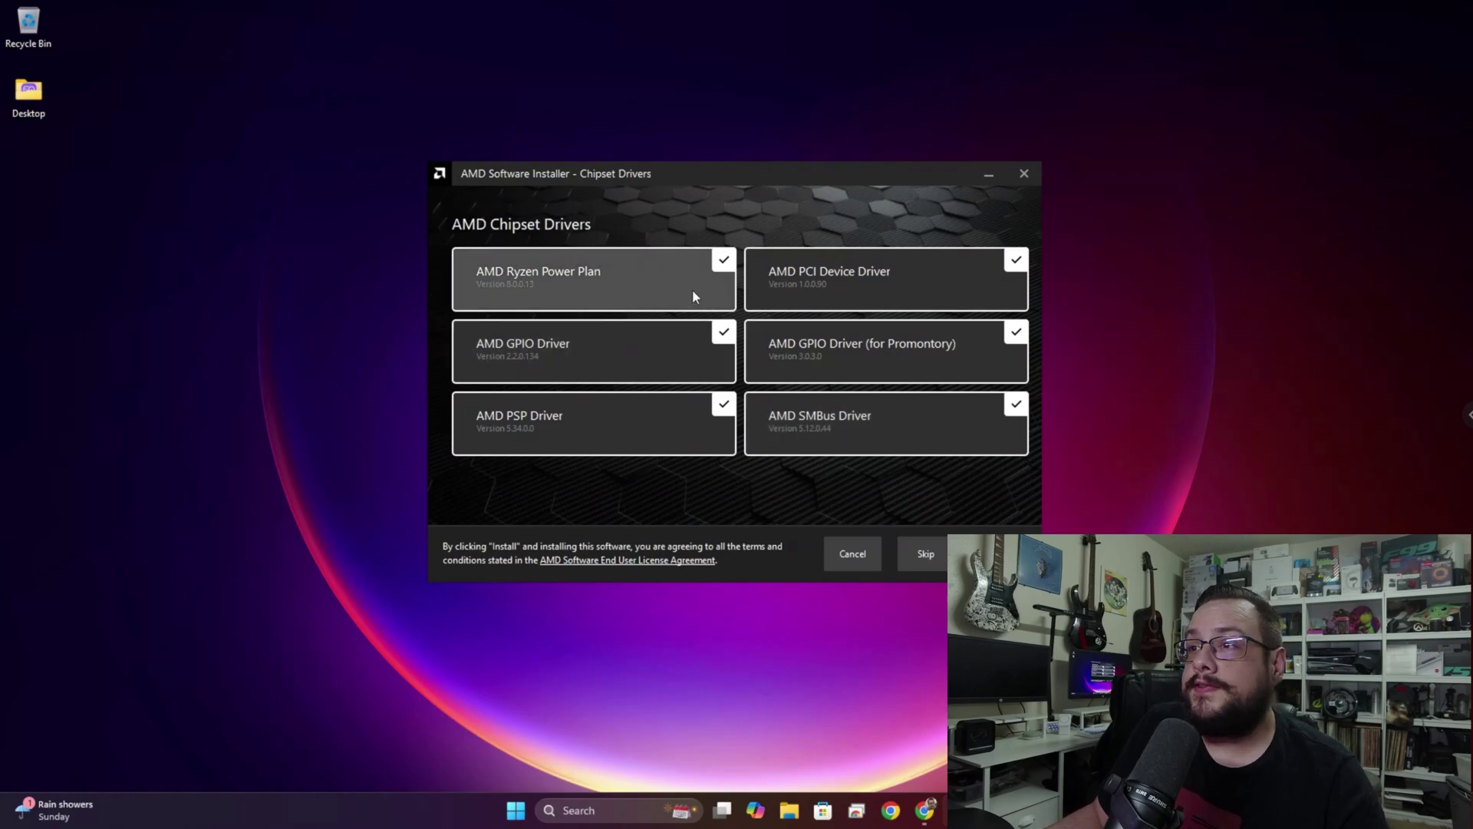
# Step: Review the six checked chipset driver cards and start their installation
pyautogui.moveTo(671, 283)
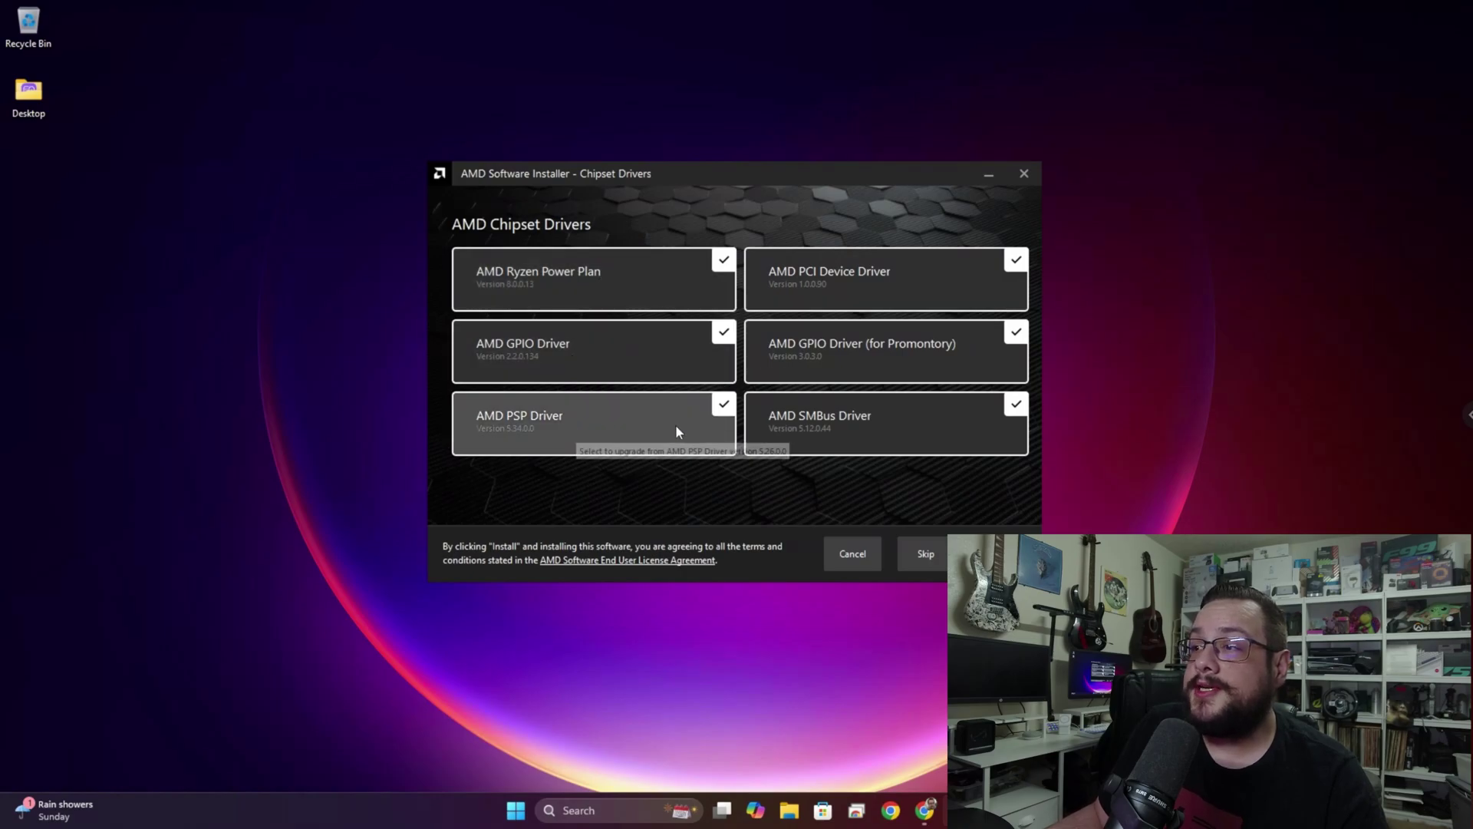
pyautogui.moveTo(856, 424)
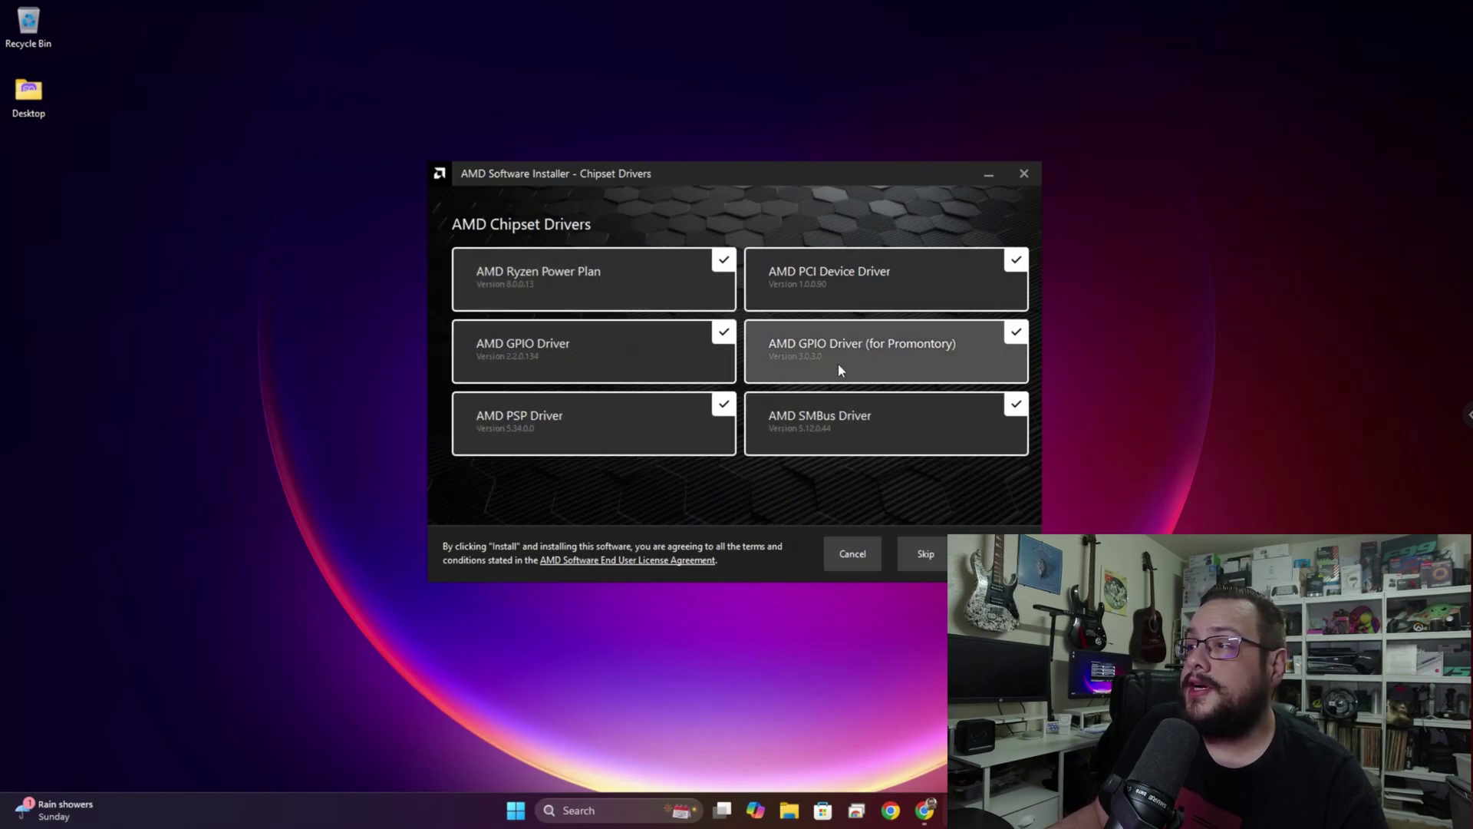
pyautogui.moveTo(808, 282)
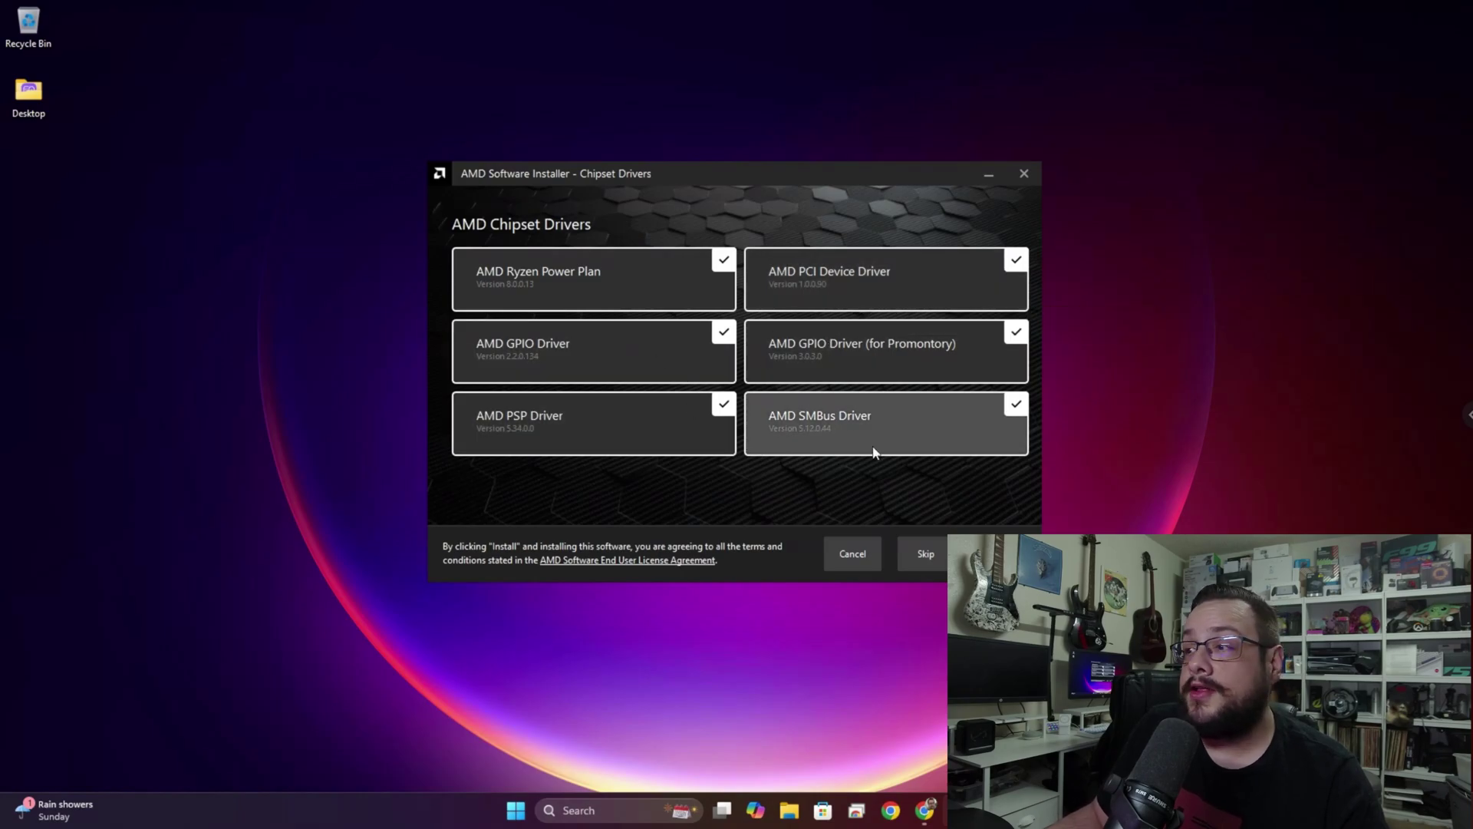
pyautogui.click(997, 554)
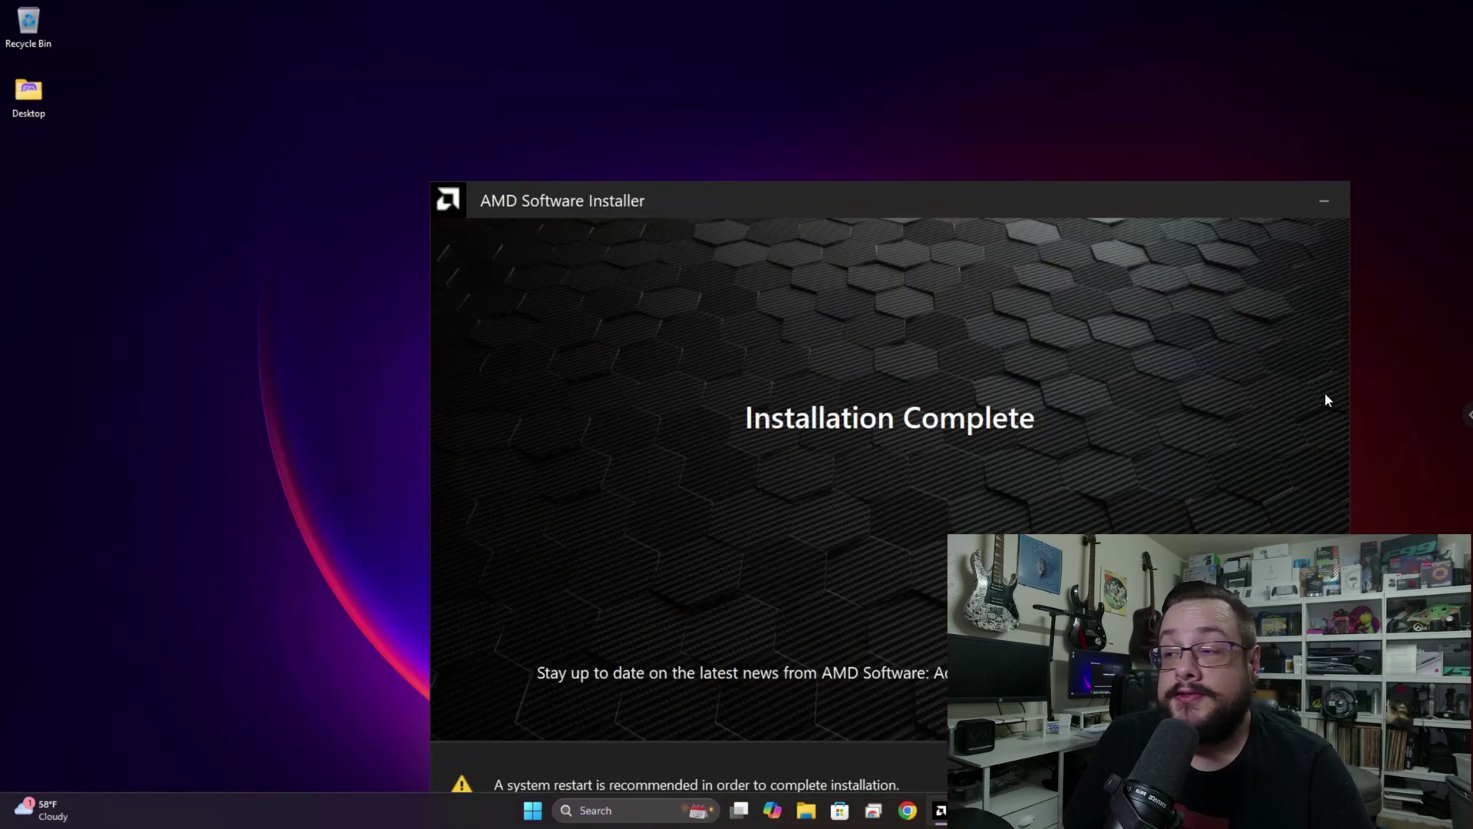
# Step: Once Installation Complete appears, move the installer window aside and close it
pyautogui.moveTo(882, 218); pyautogui.dragTo(652, 83)
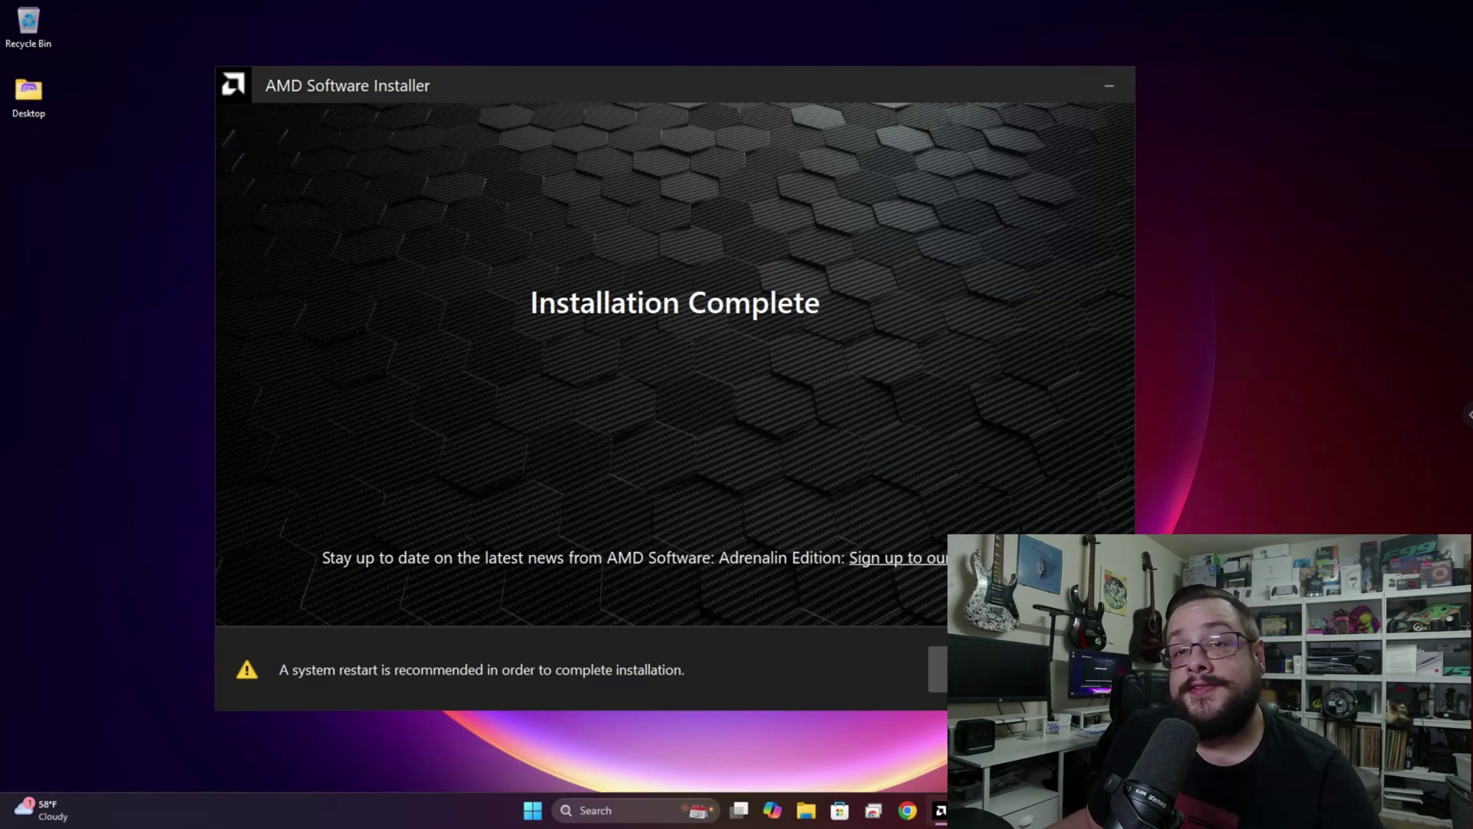
pyautogui.click(951, 671)
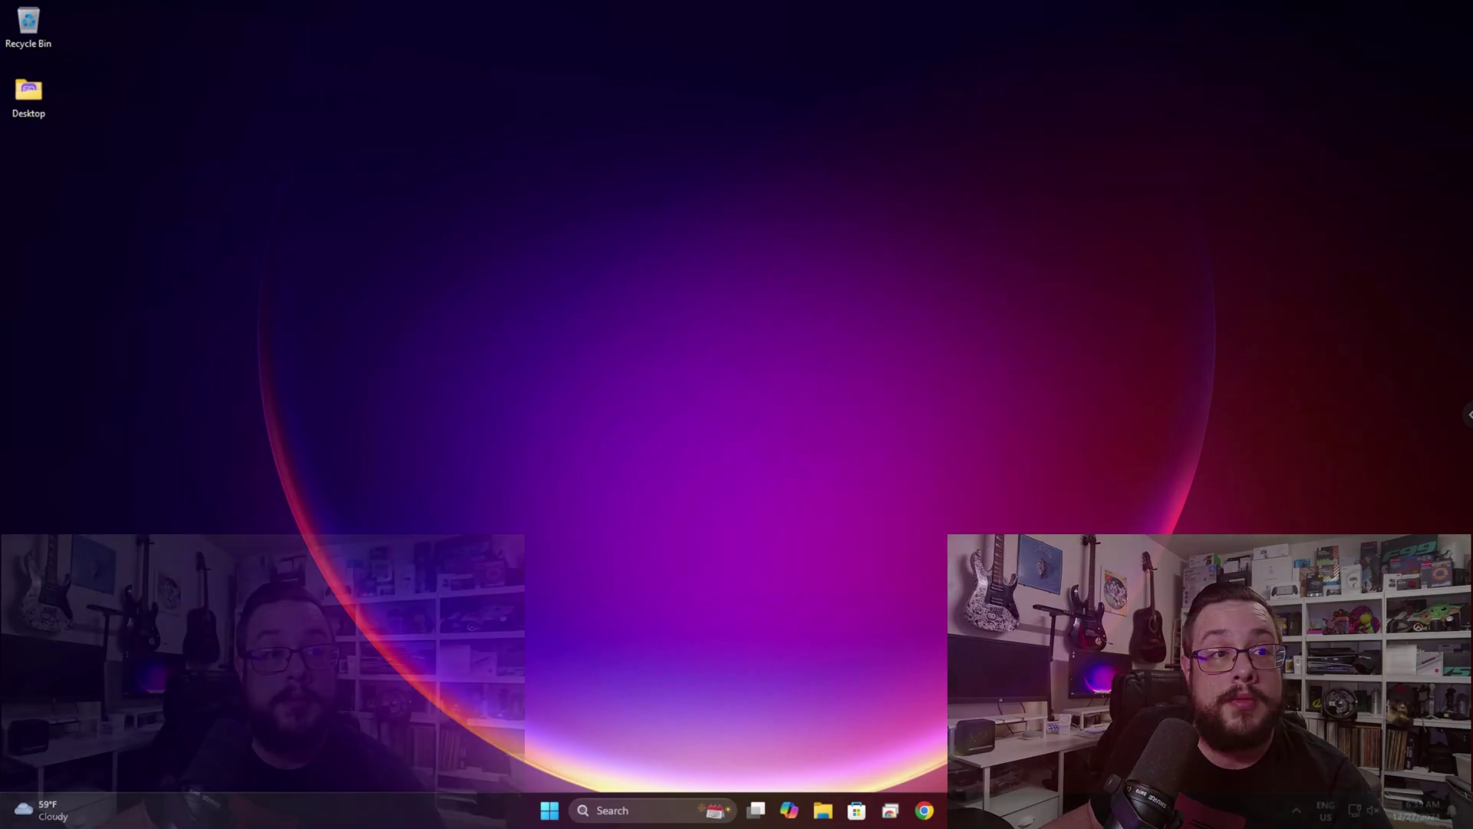
# Step: Show the hidden taskbar tray icons to reach AMD Software
pyautogui.click(1298, 812)
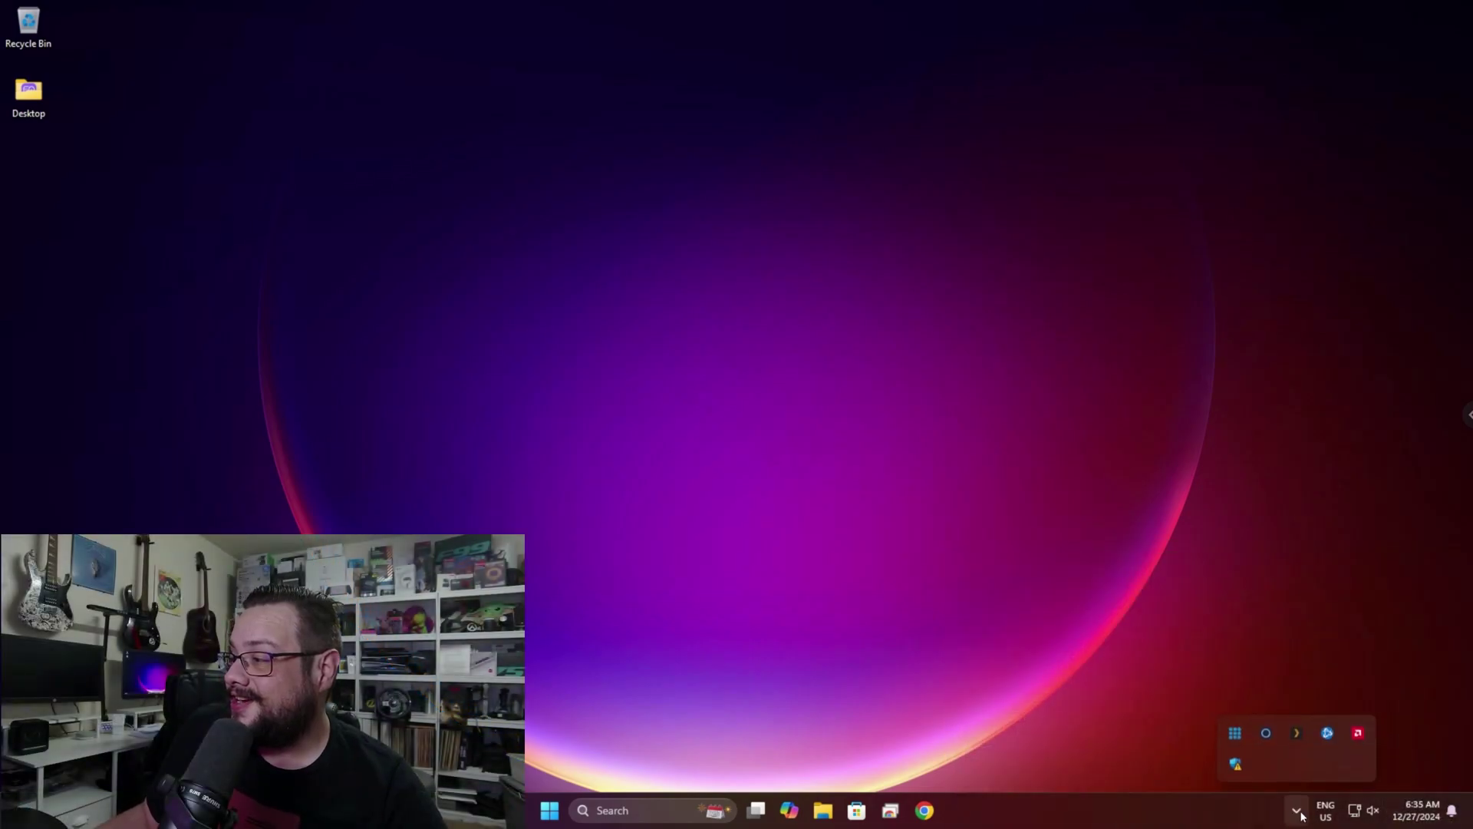